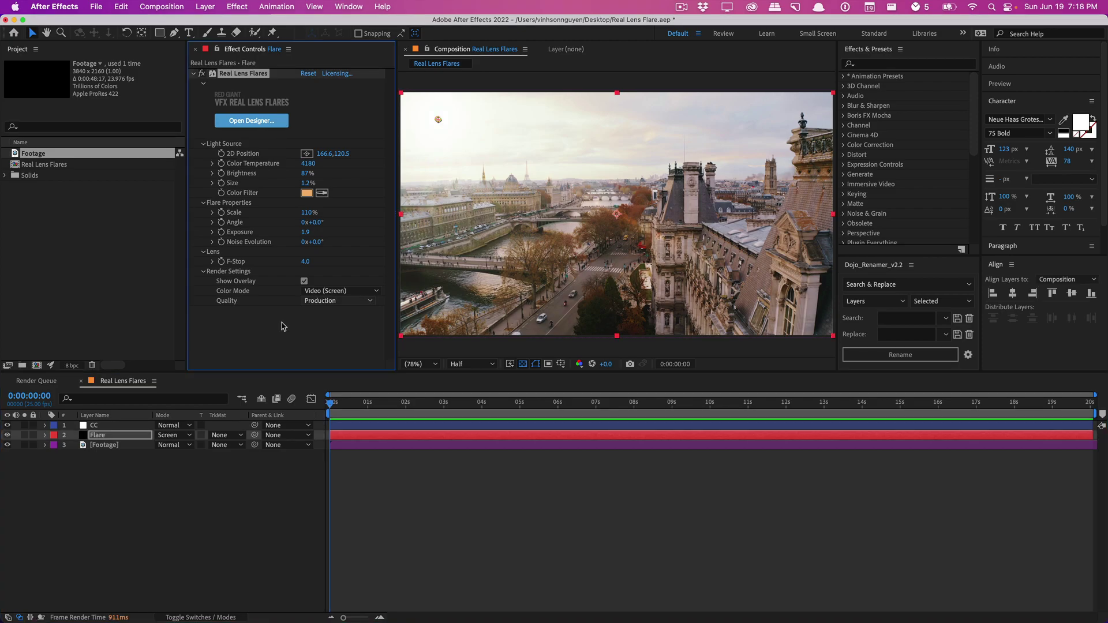
# Step: Drag the Real Lens Flares light source right in the sky to 348.6,123.0
pyautogui.click(254, 335)
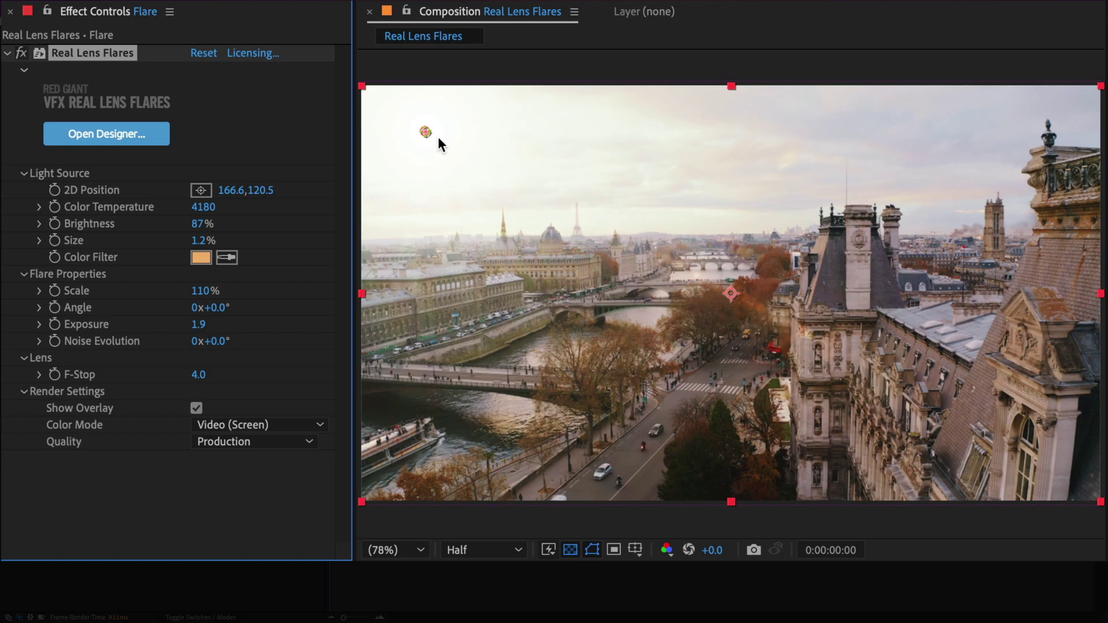
pyautogui.moveTo(424, 131); pyautogui.dragTo(494, 131)
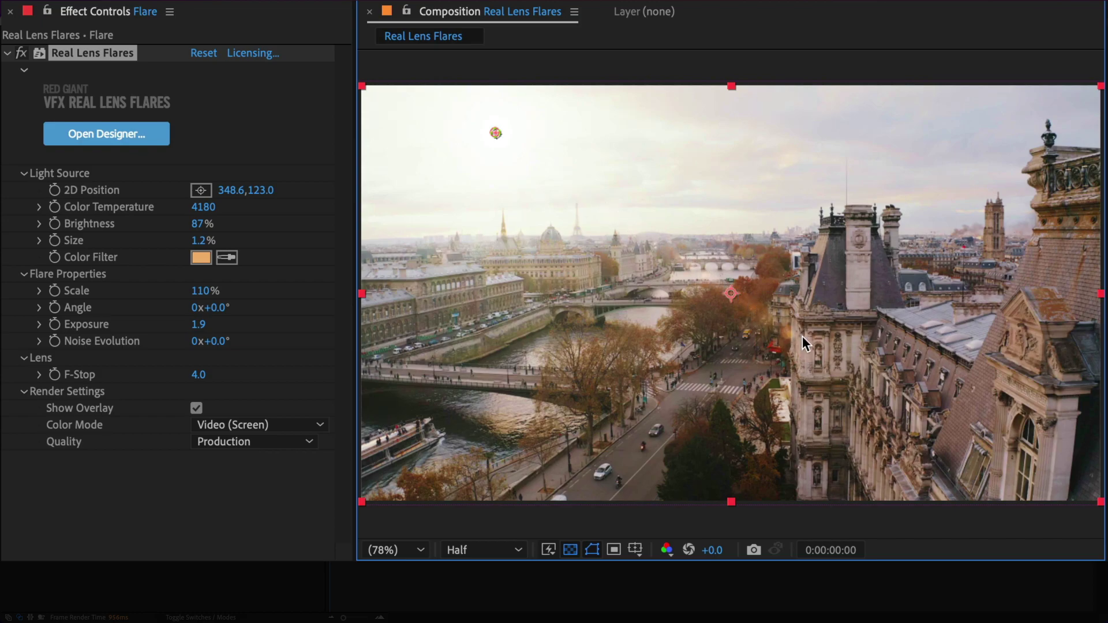
pyautogui.click(115, 135)
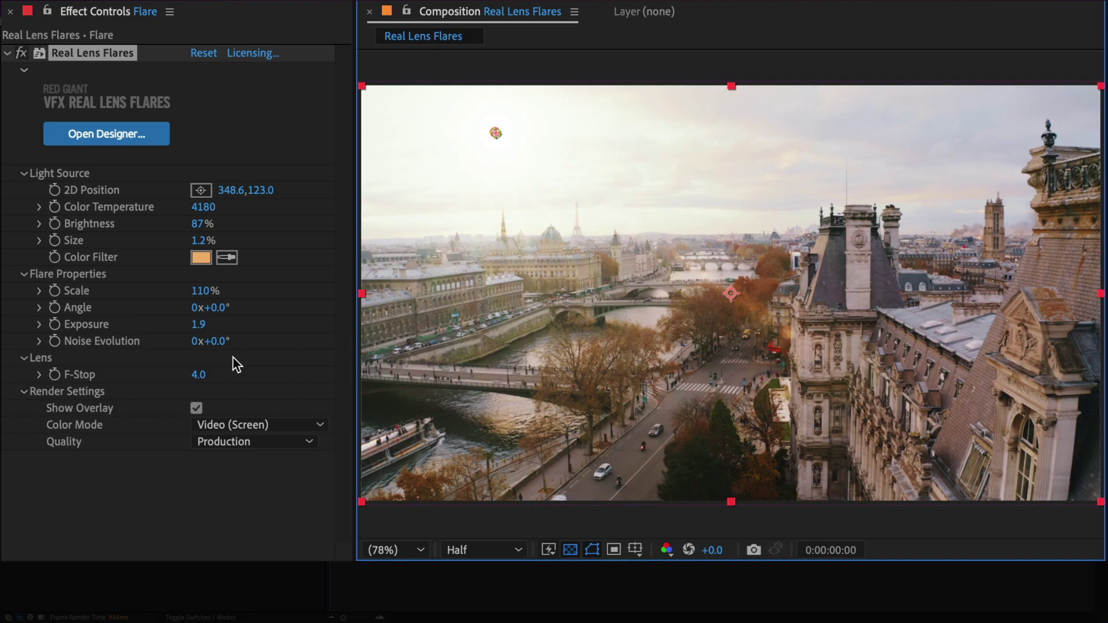
# Step: Set the lens F-Stop to 1.4, after first trying a value of 8
pyautogui.click(39, 375)
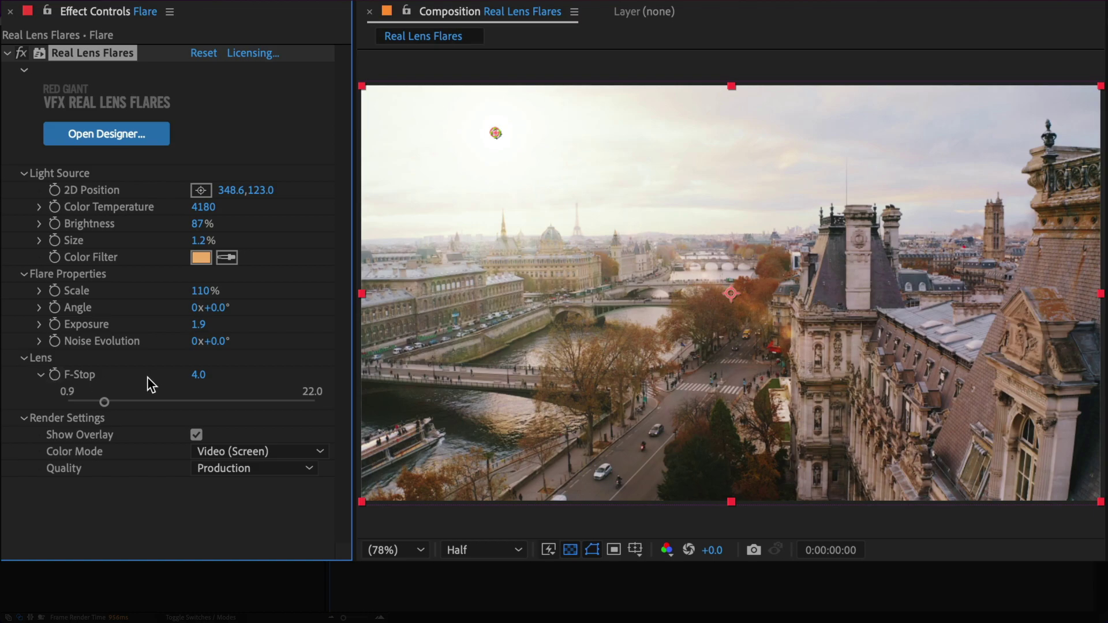
pyautogui.click(201, 377)
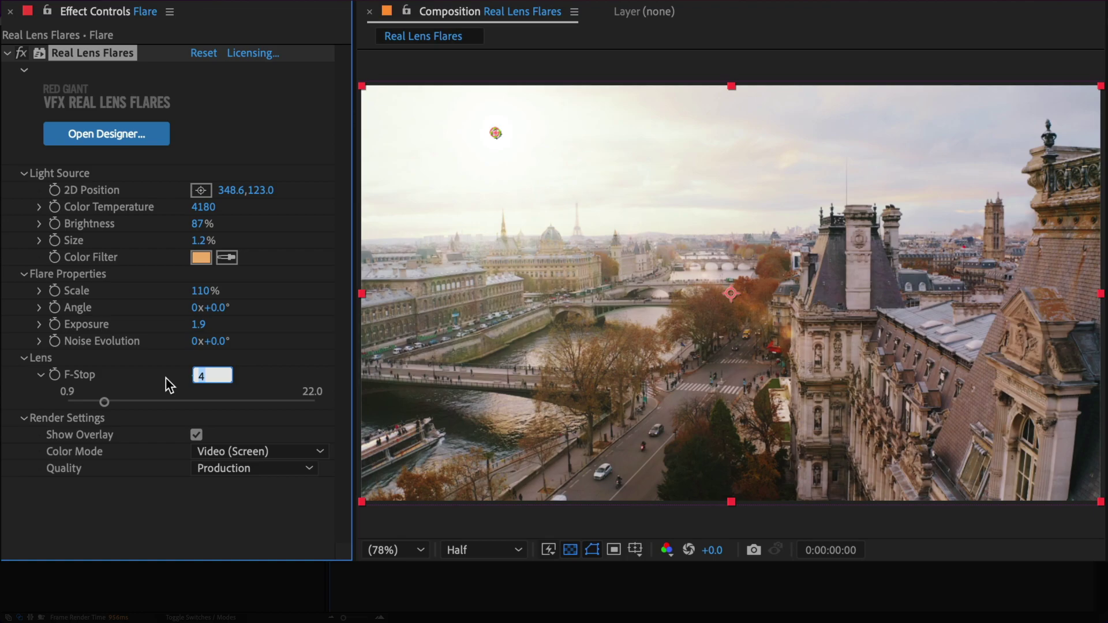
pyautogui.write('8')
pyautogui.press('Return')
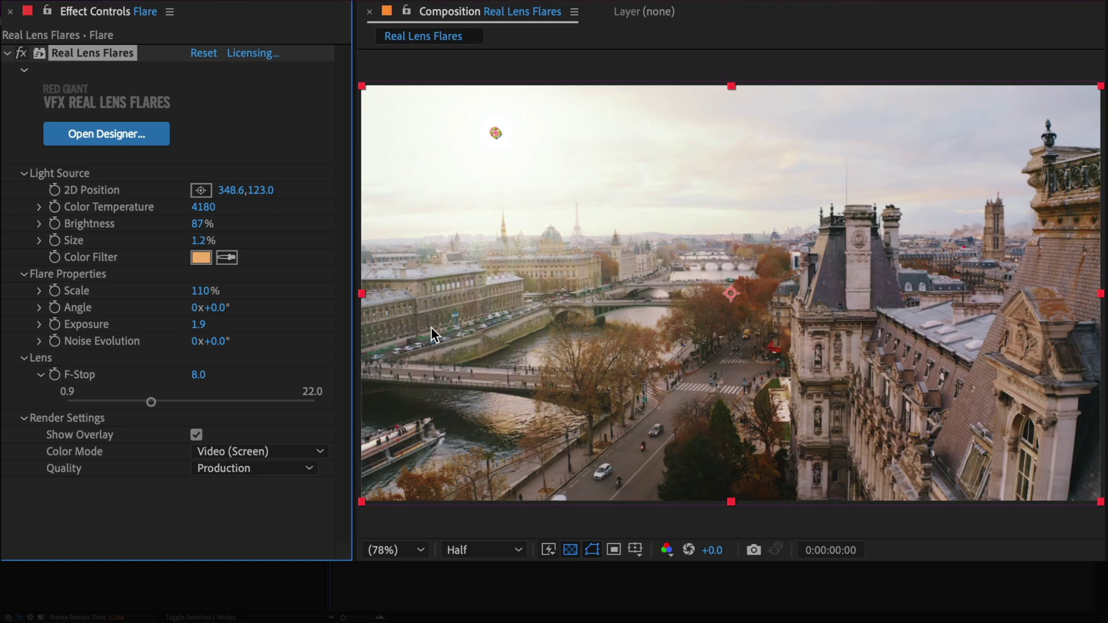
pyautogui.click(199, 376)
pyautogui.write('1.4')
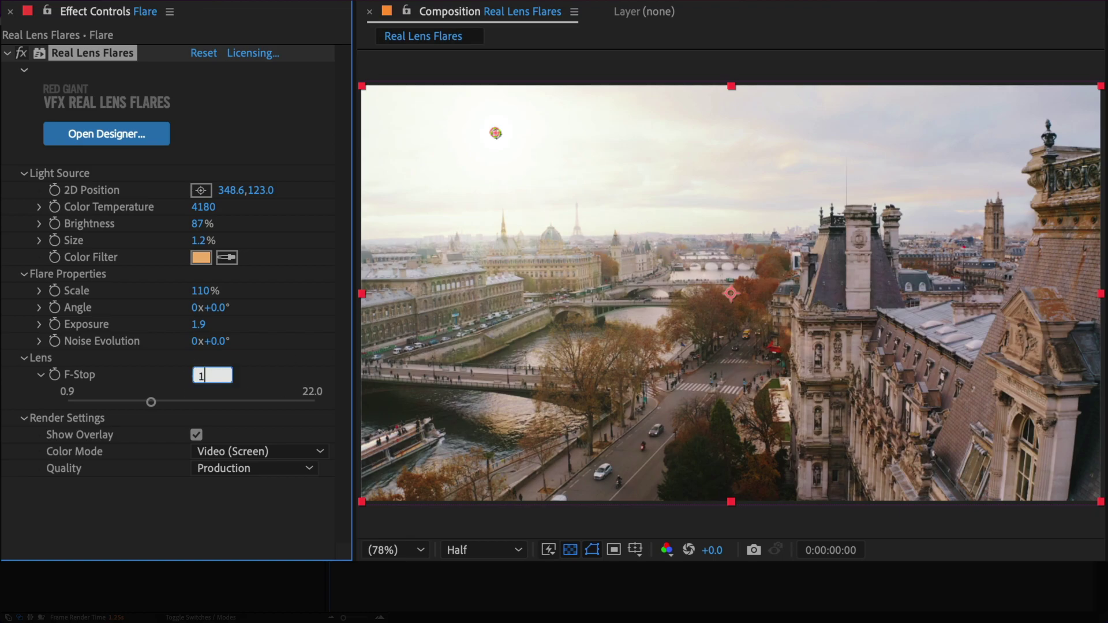
pyautogui.press('Return')
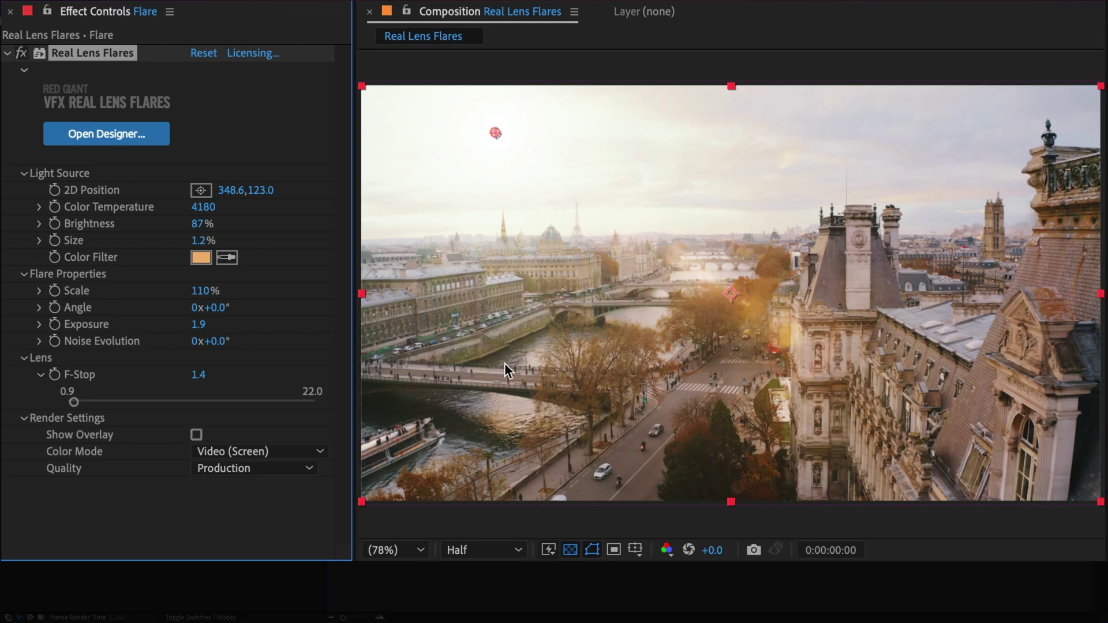
# Step: Turn Show Overlay back on and move the light source to 117.9,128.2 in the upper left
pyautogui.click(196, 435)
pyautogui.moveTo(495, 134); pyautogui.dragTo(633, 134)
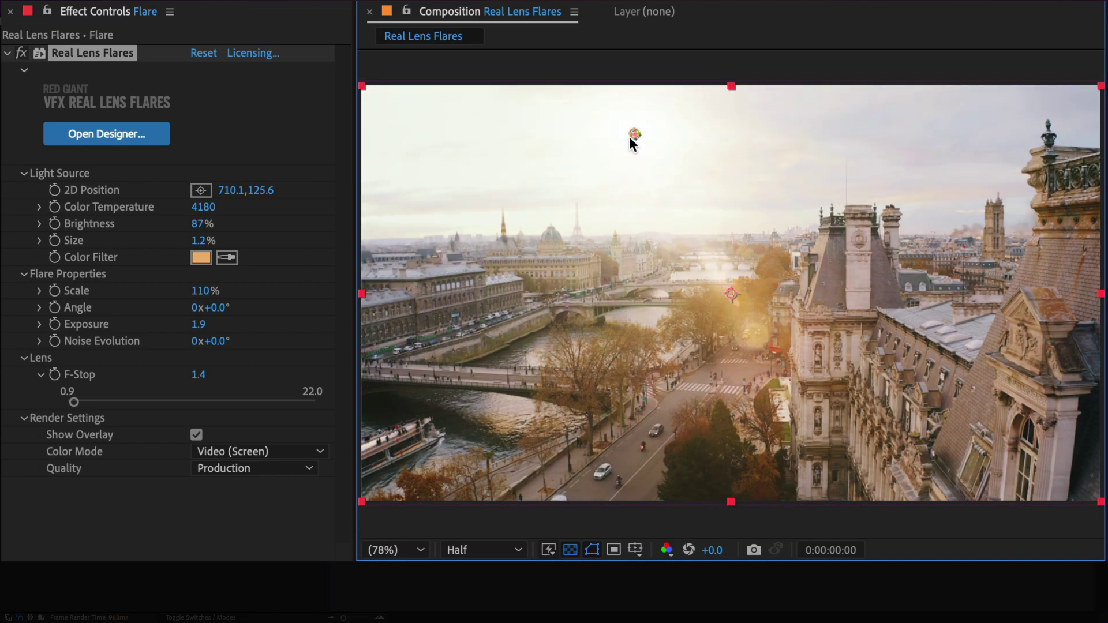
pyautogui.click(198, 224)
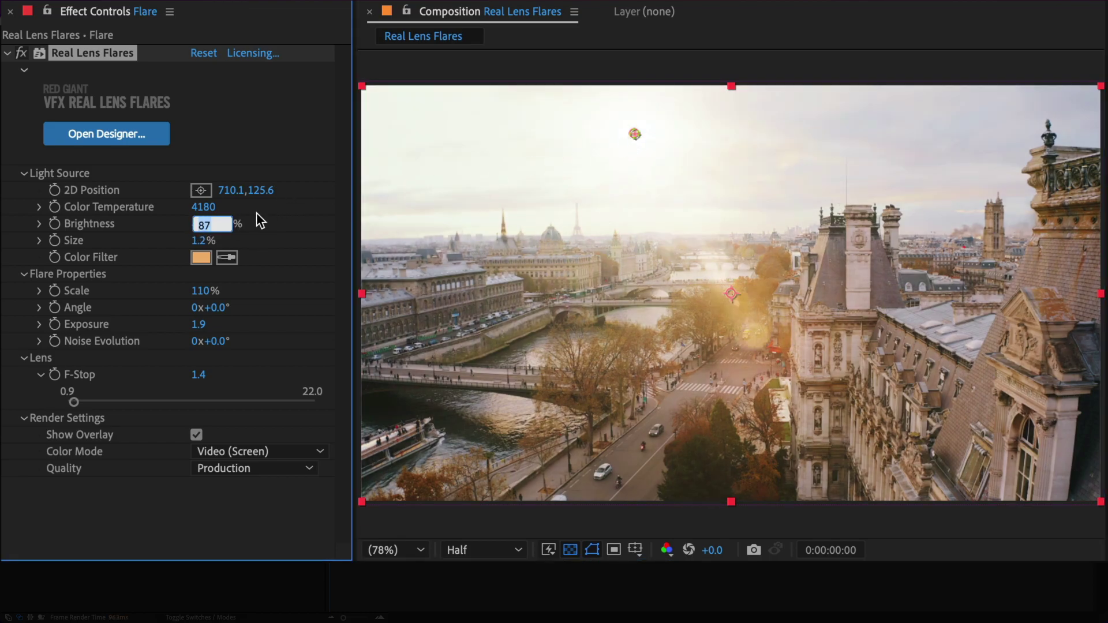
pyautogui.write('5')
pyautogui.press('Return')
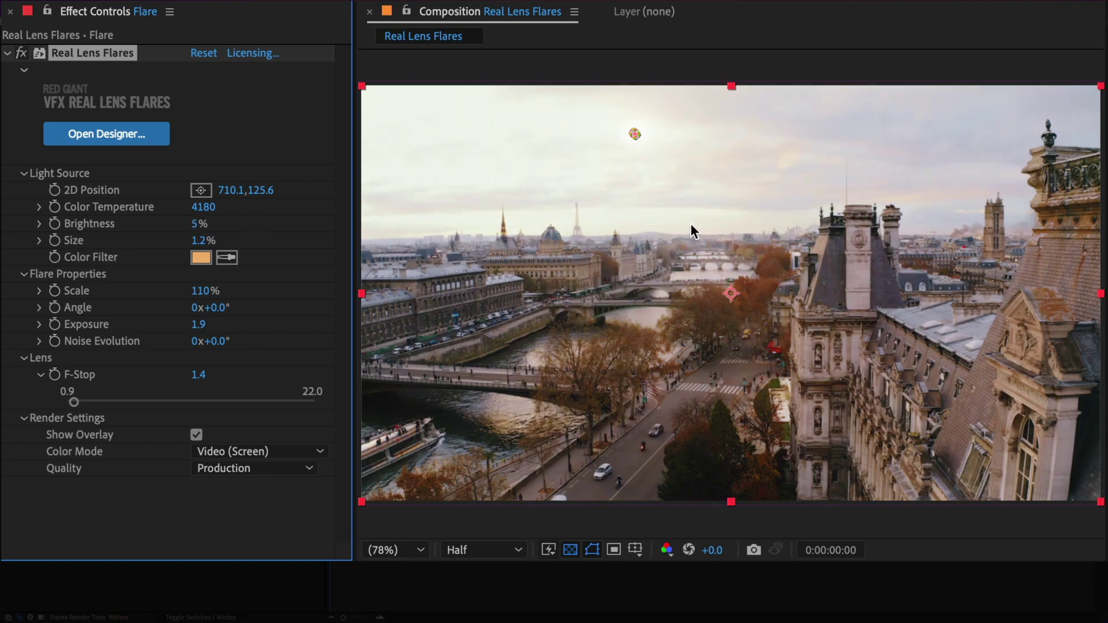
pyautogui.hotkey('ctrl', 'z')
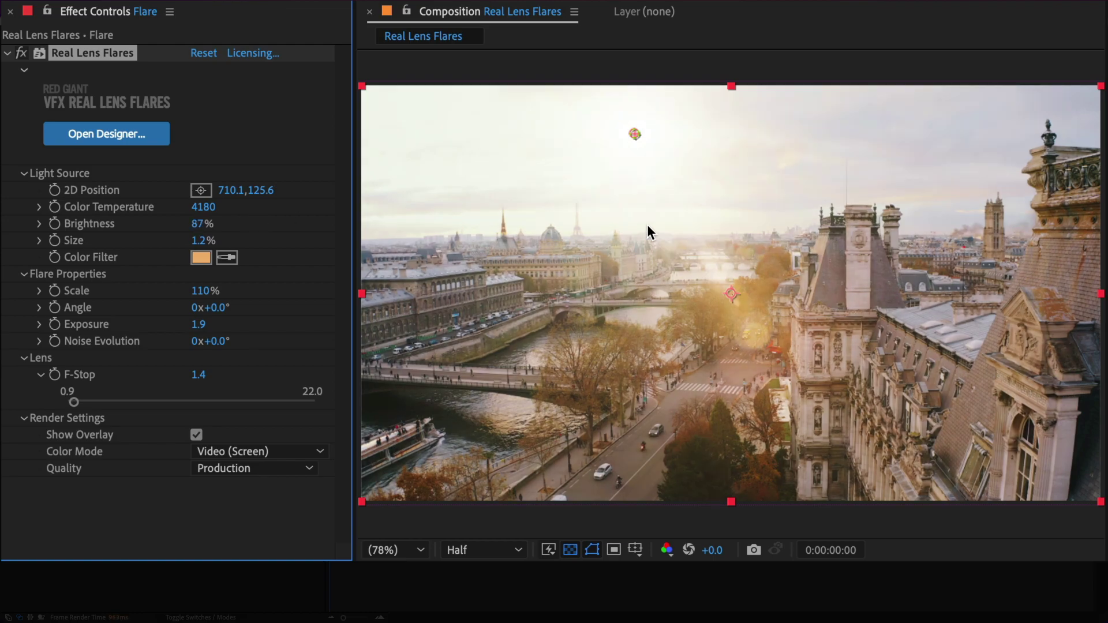
pyautogui.moveTo(636, 133); pyautogui.dragTo(407, 135)
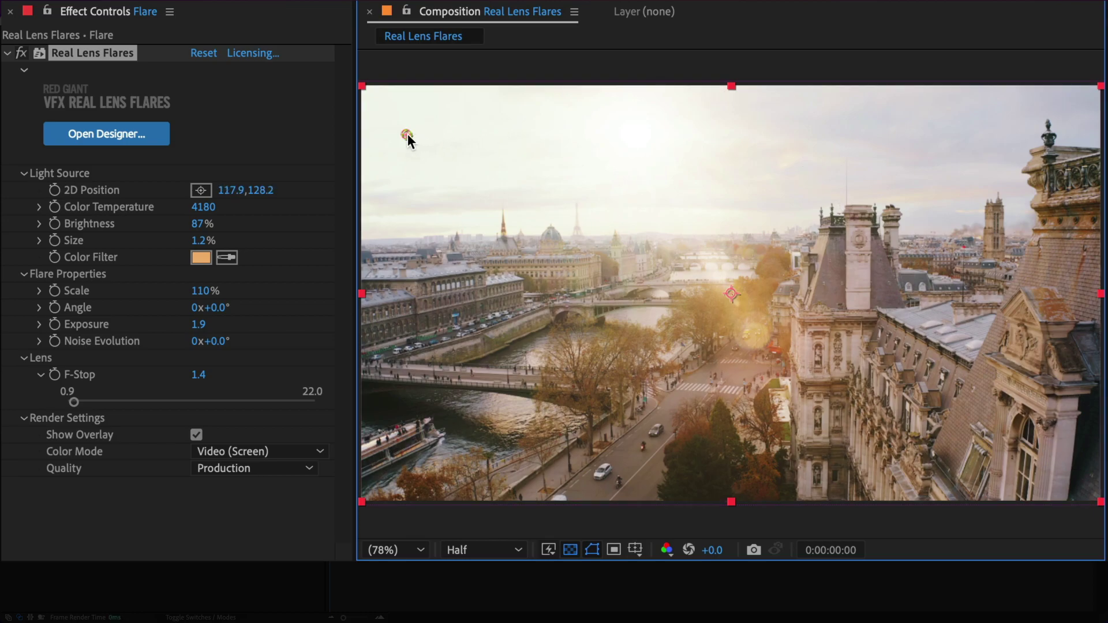
# Step: Set the Render Settings Quality to Fast
pyautogui.click(241, 470)
pyautogui.click(241, 494)
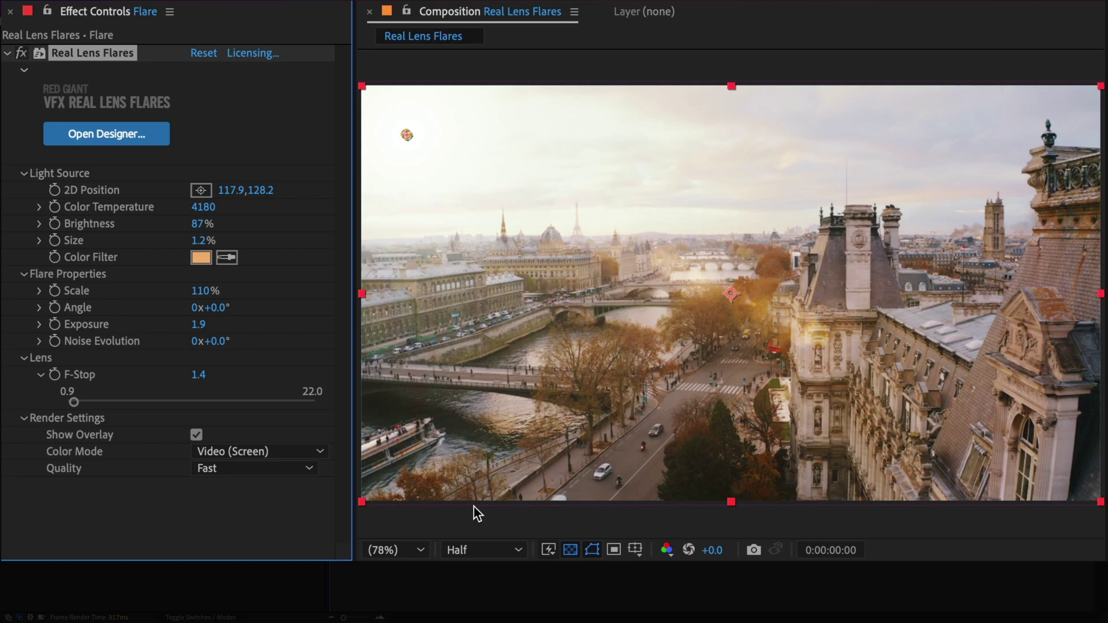
pyautogui.click(254, 471)
pyautogui.click(157, 499)
pyautogui.click(237, 459)
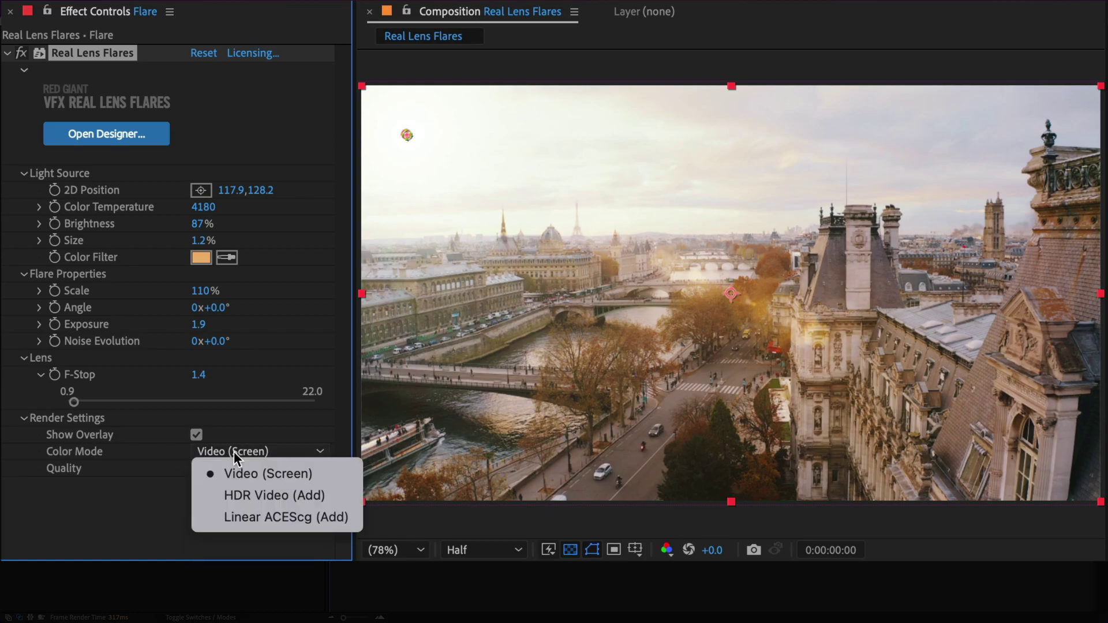
# Step: Keep Video (Screen) mode, open the designer, and set light source Brightness 50, Size 2.0
pyautogui.click(298, 448)
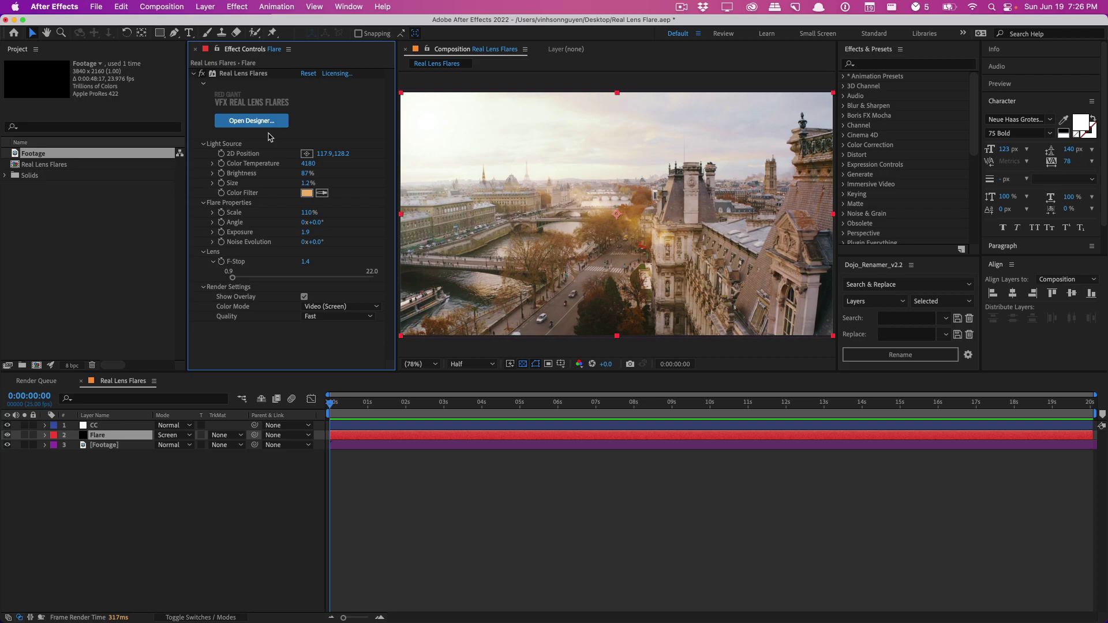
pyautogui.click(252, 121)
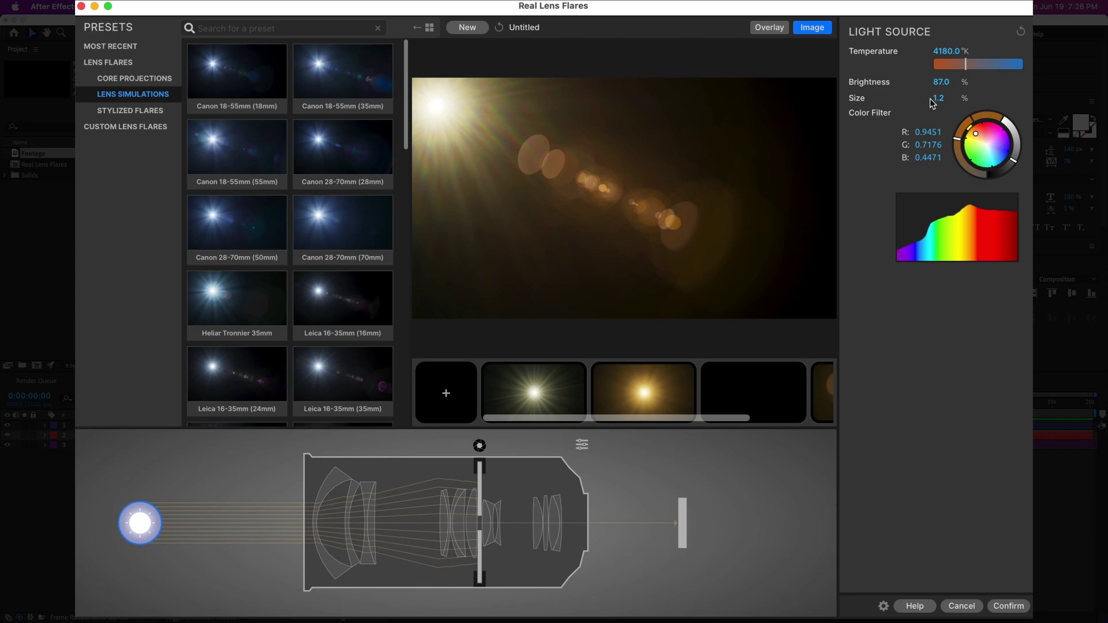
pyautogui.click(941, 82)
pyautogui.write('50')
pyautogui.press('Return')
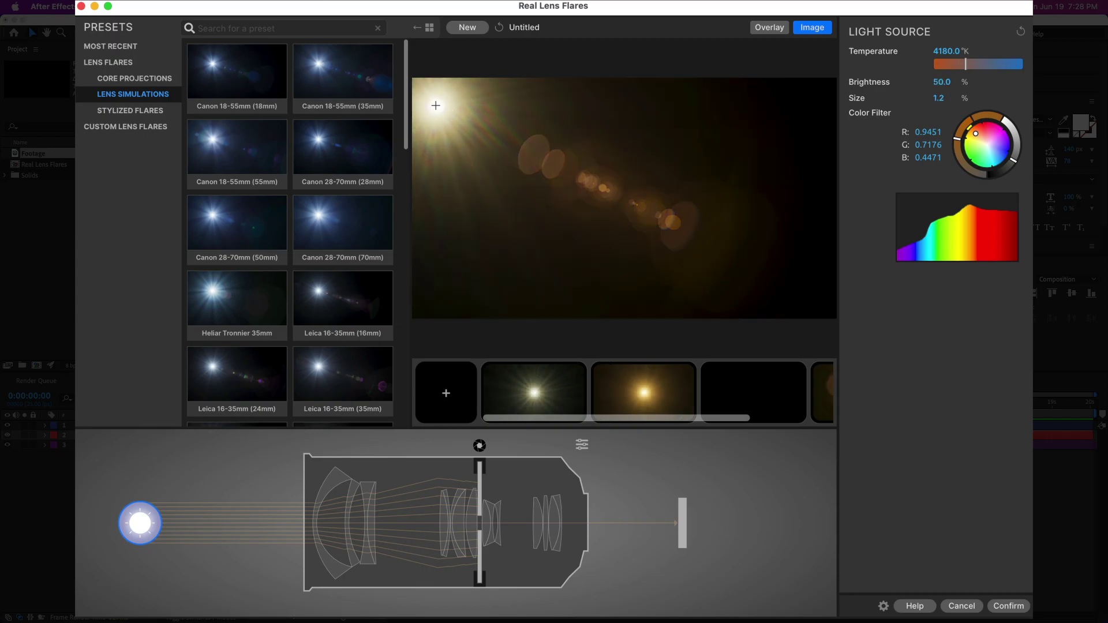
pyautogui.click(936, 98)
pyautogui.write('2')
pyautogui.press('Return')
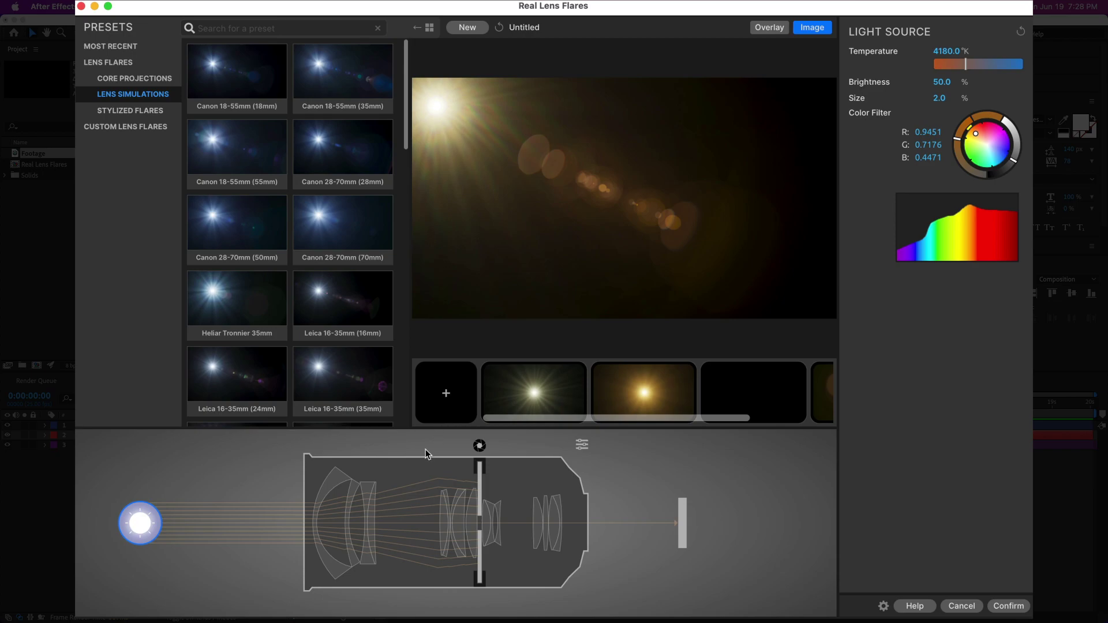
pyautogui.click(346, 499)
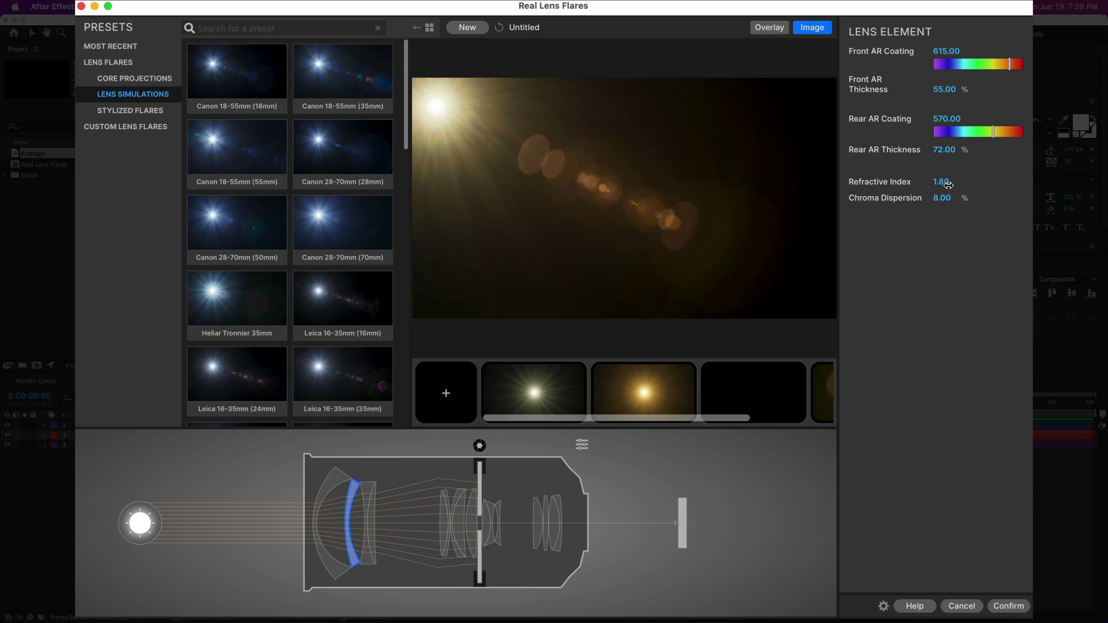
# Step: Set the aperture F-Stop to 2.80, trying 3 blades before restoring 9
pyautogui.click(477, 476)
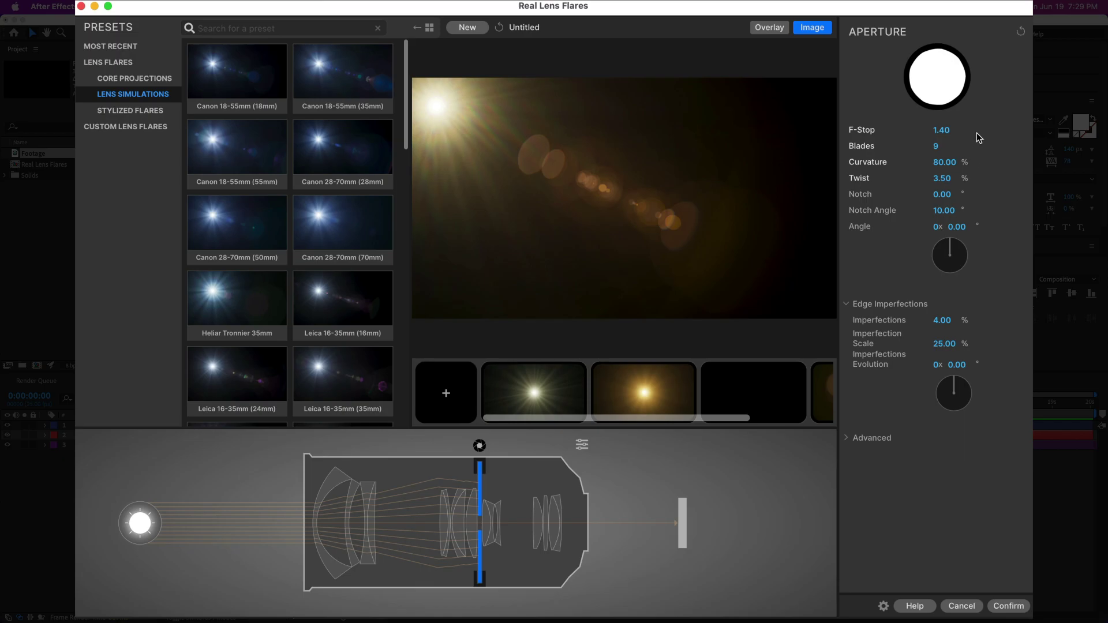
pyautogui.click(939, 129)
pyautogui.write('2.8')
pyautogui.press('Return')
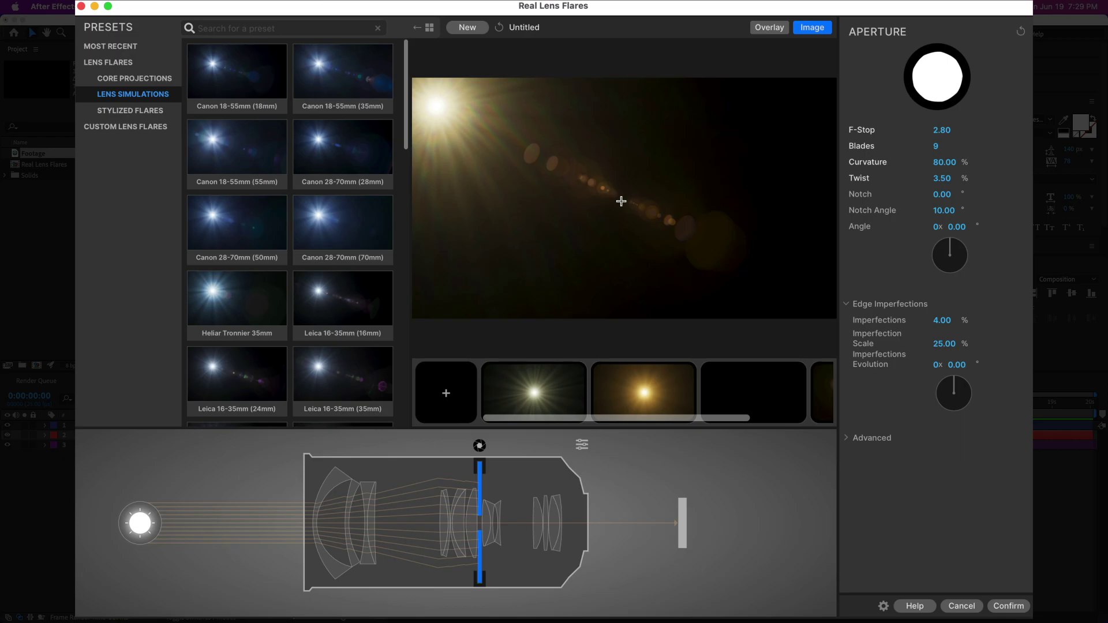
pyautogui.click(938, 148)
pyautogui.write('3')
pyautogui.press('Return')
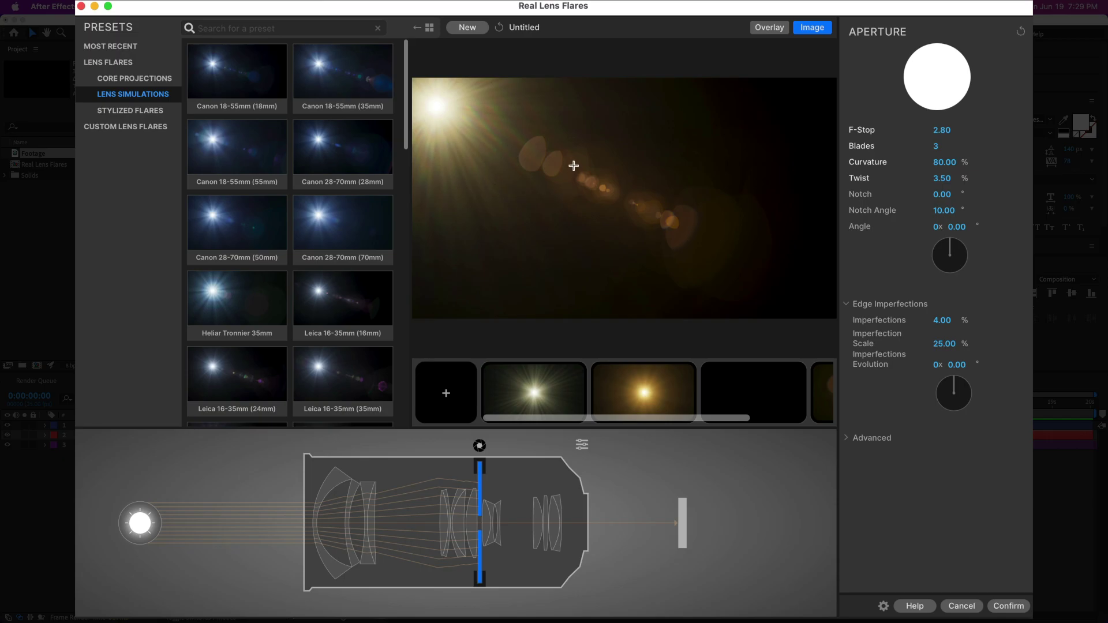
pyautogui.click(935, 147)
pyautogui.write('9')
pyautogui.press('Return')
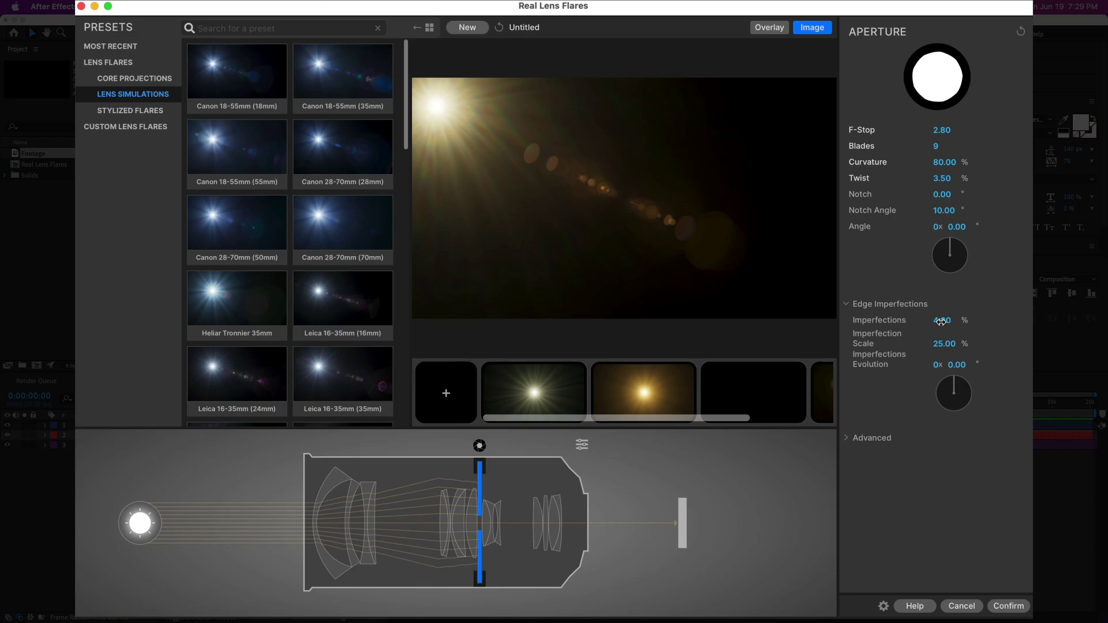
pyautogui.click(681, 520)
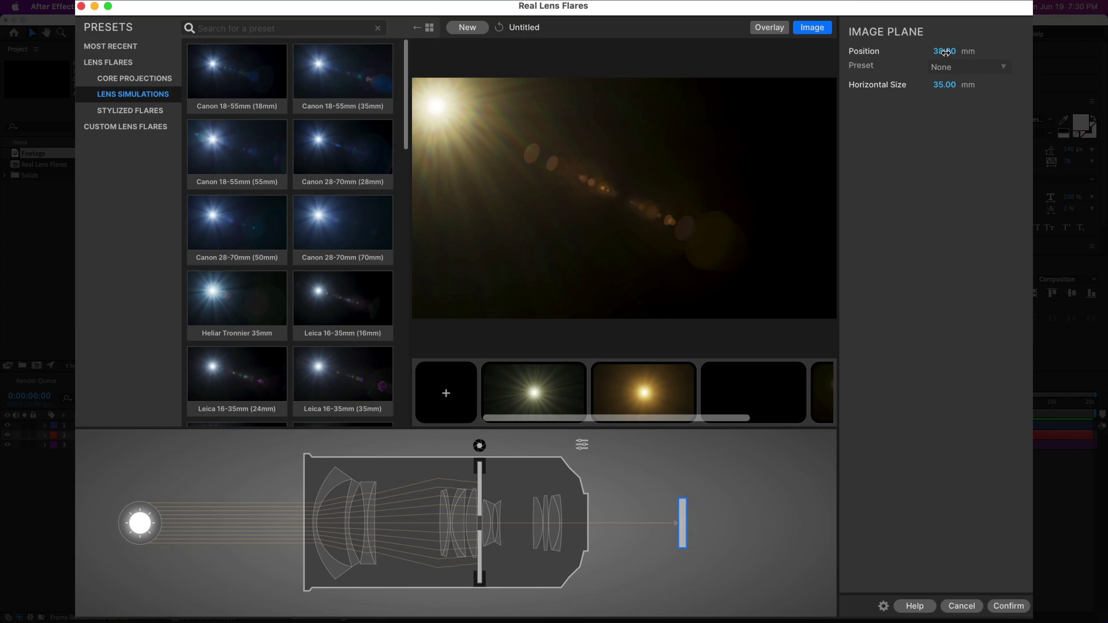
# Step: Scrub the image plane Position to 21.30 mm and browse the Core Projections presets
pyautogui.moveTo(945, 52); pyautogui.dragTo(937, 77)
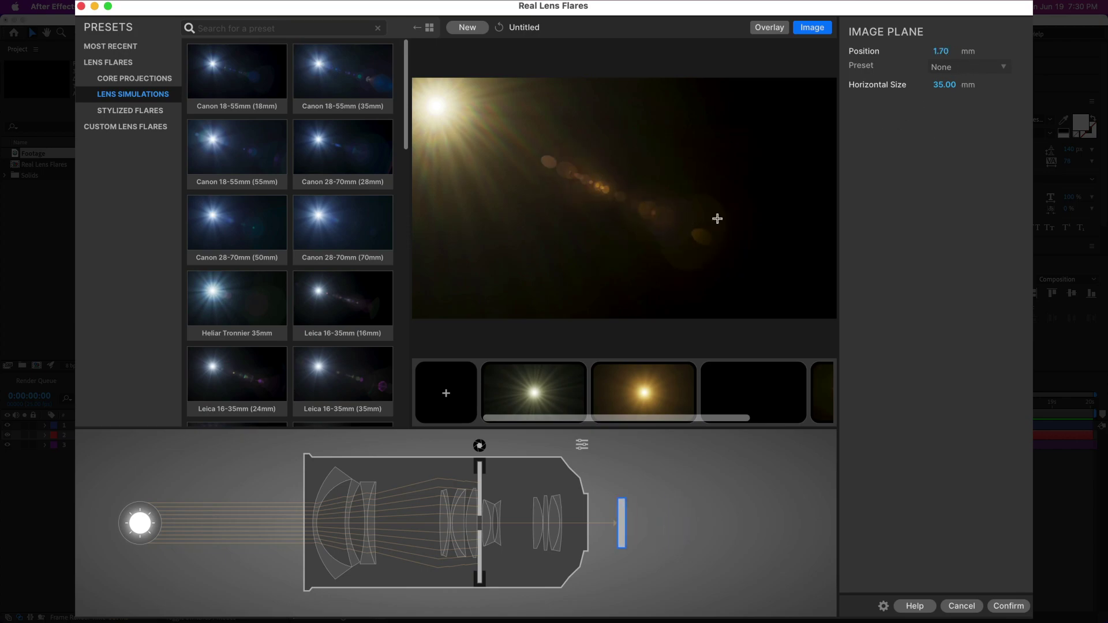
pyautogui.moveTo(937, 50); pyautogui.dragTo(941, 69)
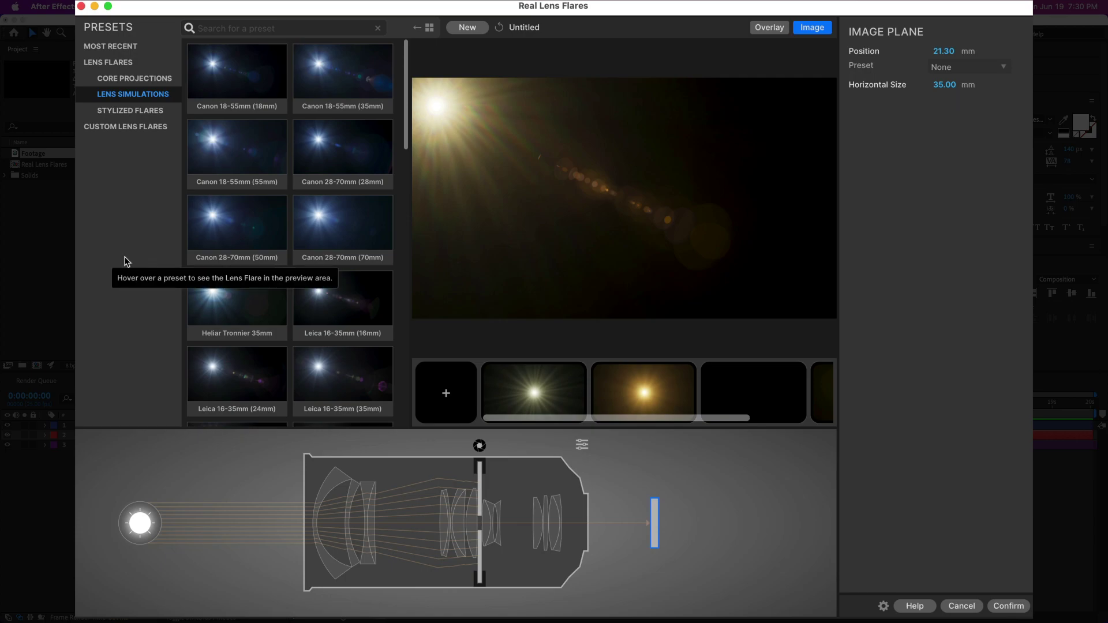
pyautogui.click(143, 81)
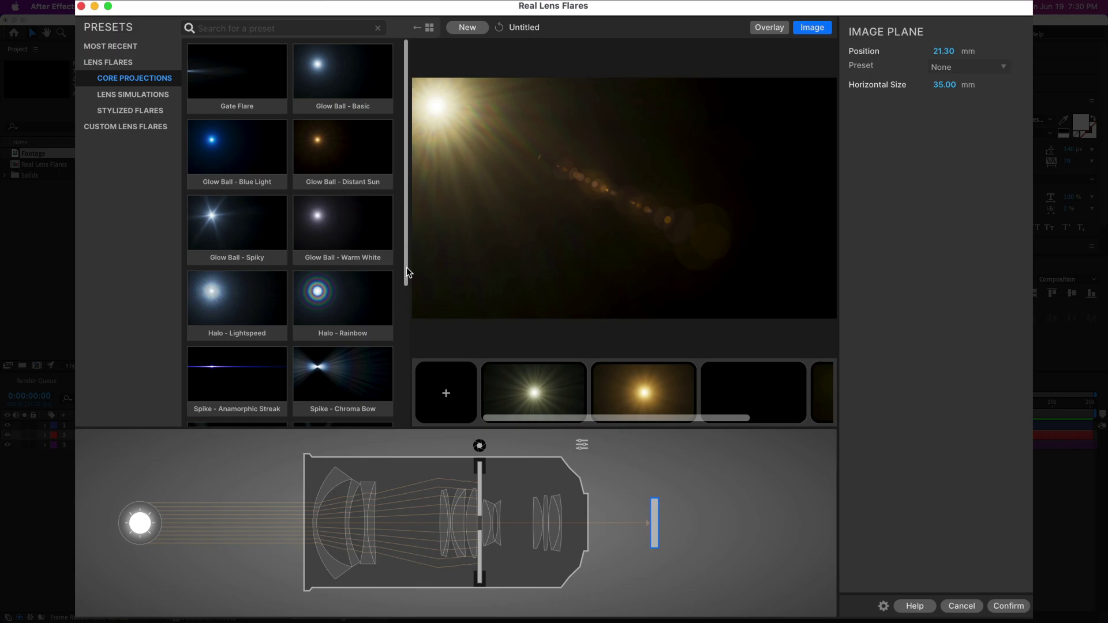
# Step: Try the Glow Ball presets, then load Spike - Anamorphic Streak and lower its light source slightly
pyautogui.moveTo(406, 271); pyautogui.dragTo(408, 213)
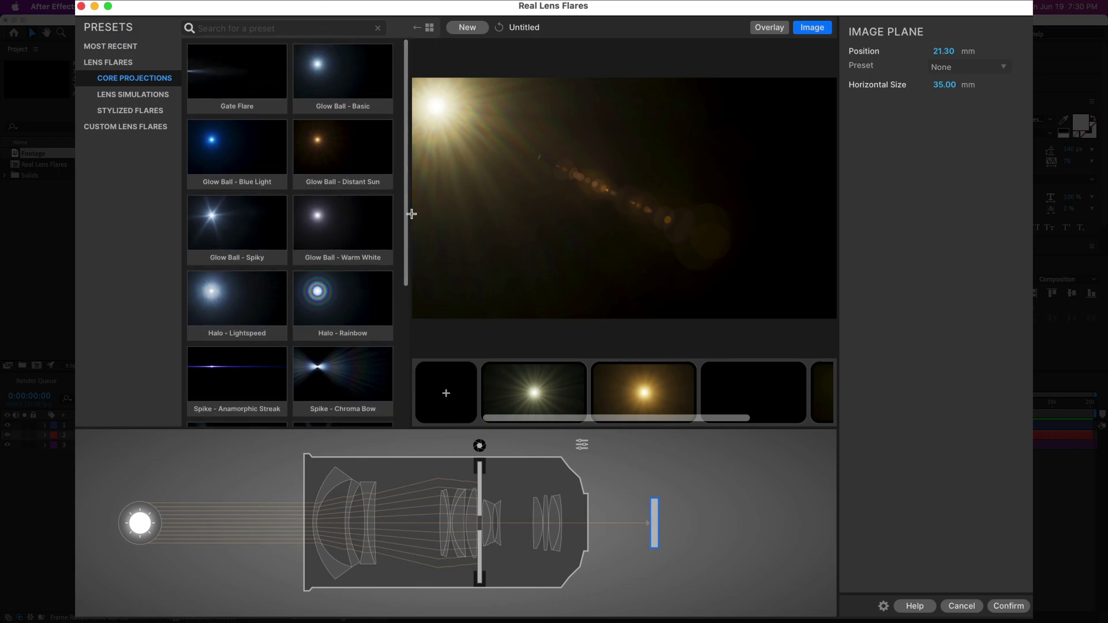
pyautogui.click(342, 90)
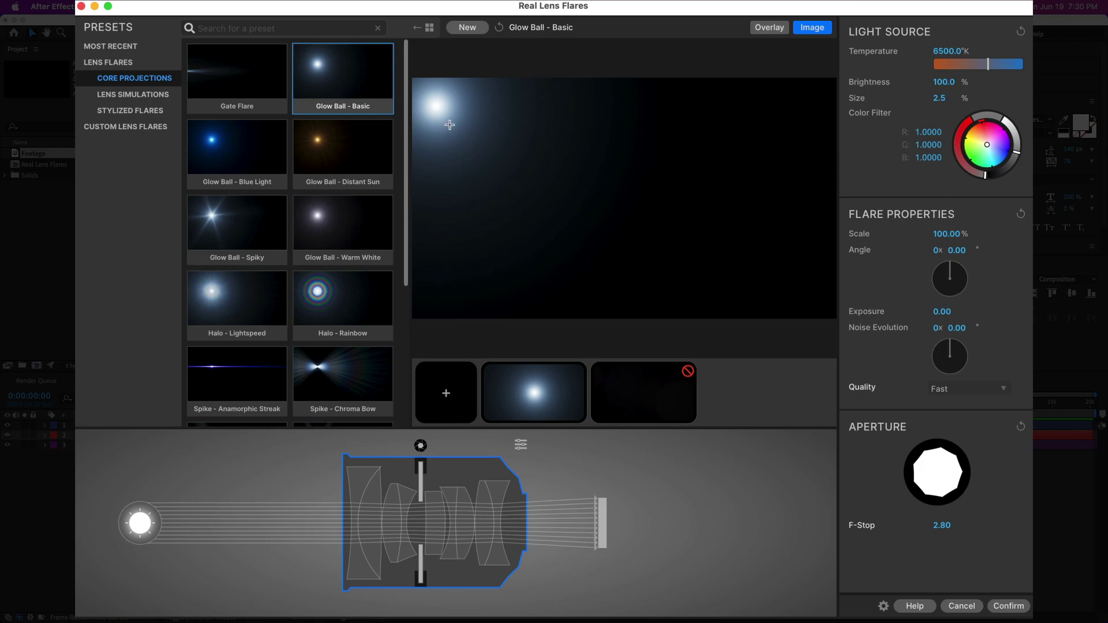
pyautogui.moveTo(448, 120); pyautogui.dragTo(586, 172)
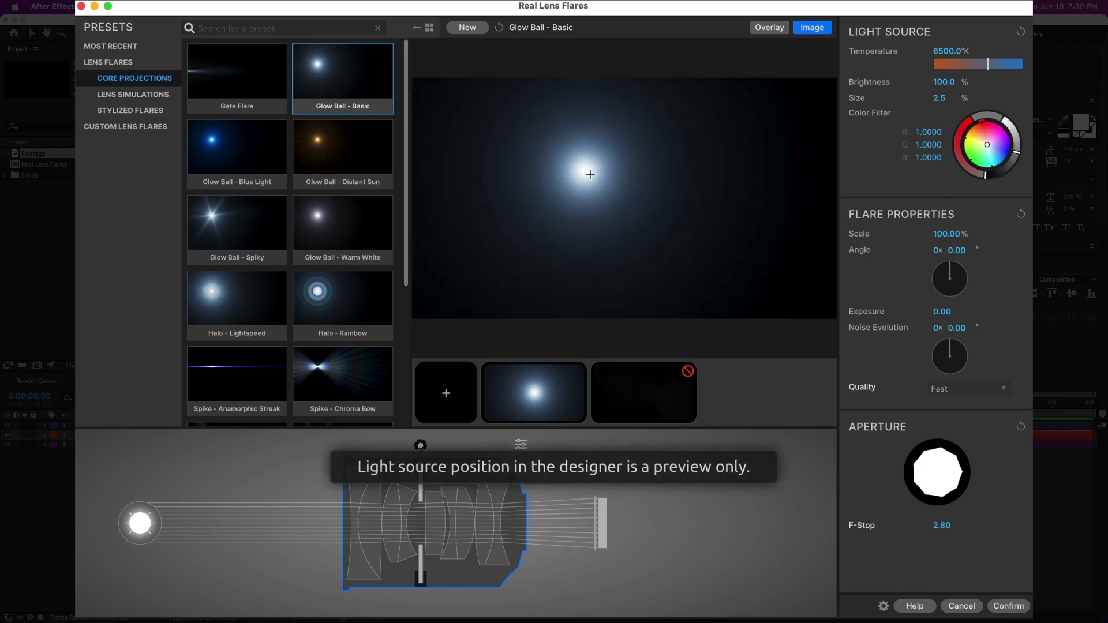
pyautogui.click(259, 220)
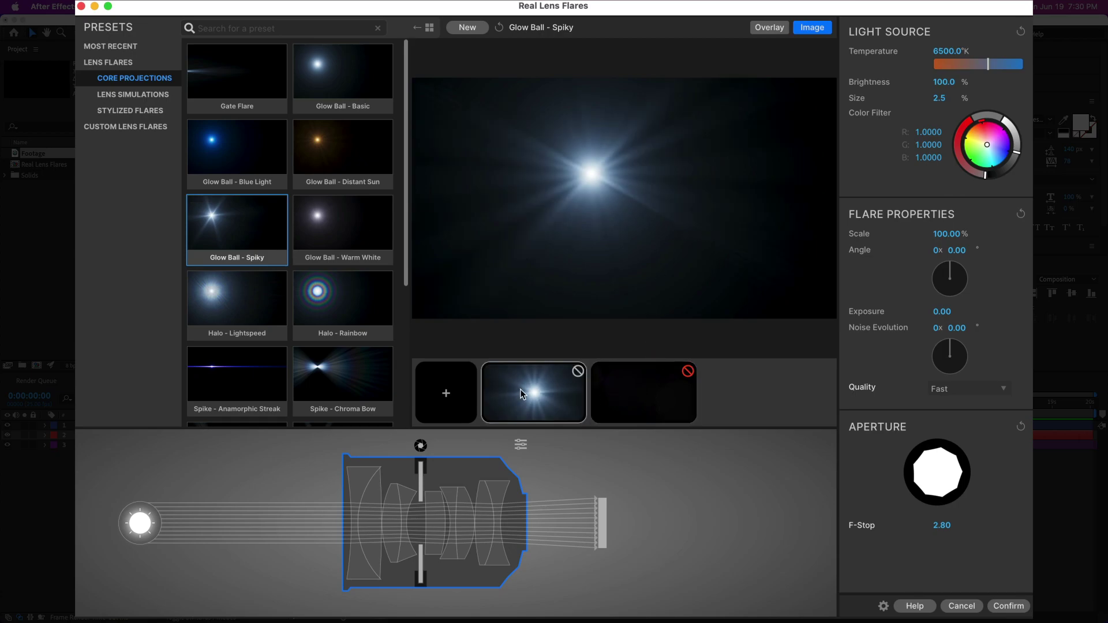
pyautogui.scroll(-4, 398, 323)
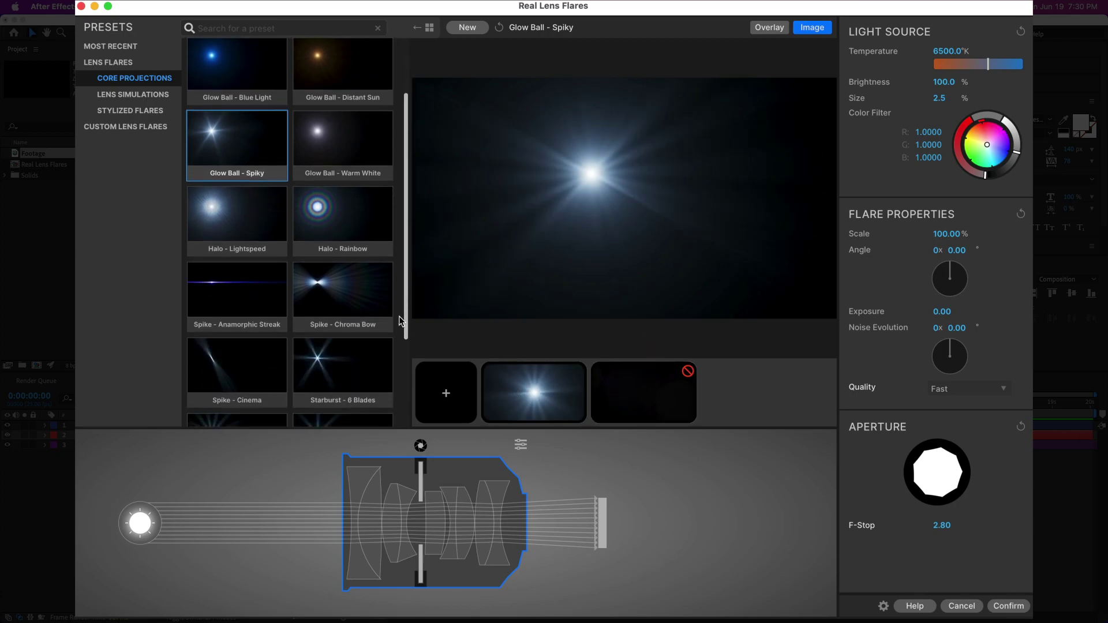
pyautogui.scroll(-6, 400, 345)
pyautogui.scroll(7, 393, 311)
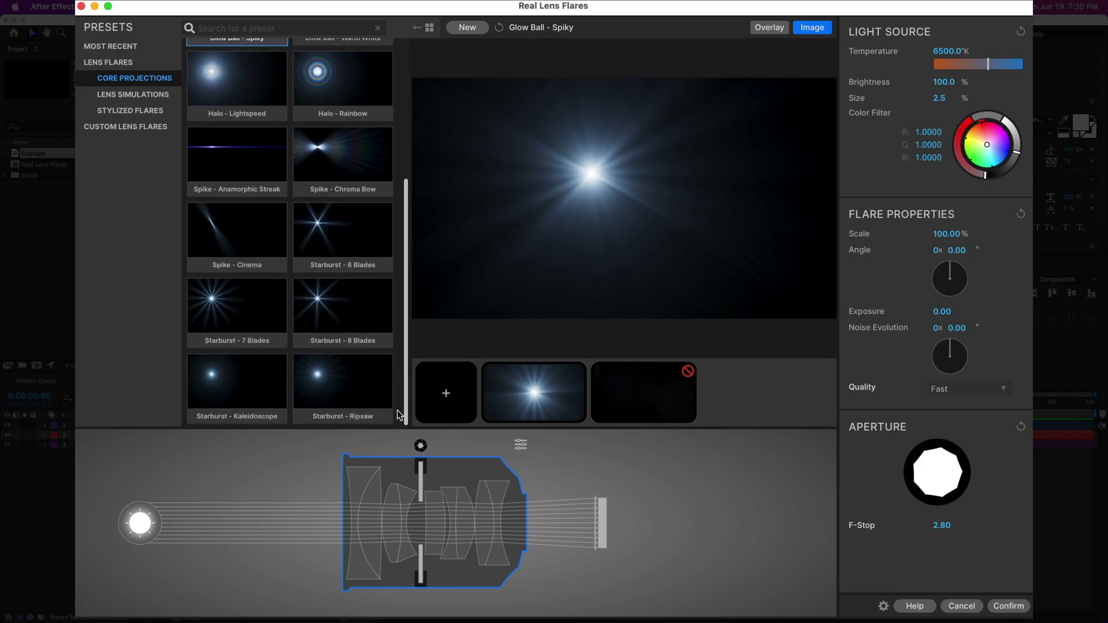
pyautogui.click(236, 271)
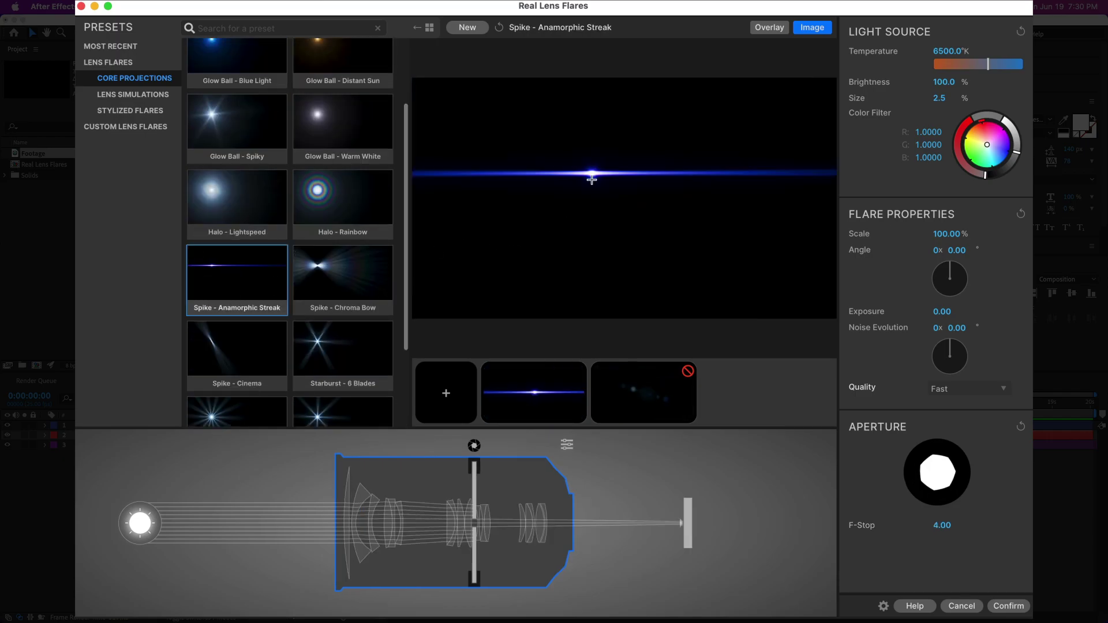
pyautogui.moveTo(592, 175)
pyautogui.mouseDown()
pyautogui.moveTo(590, 203)
pyautogui.moveTo(594, 166)
pyautogui.mouseUp()
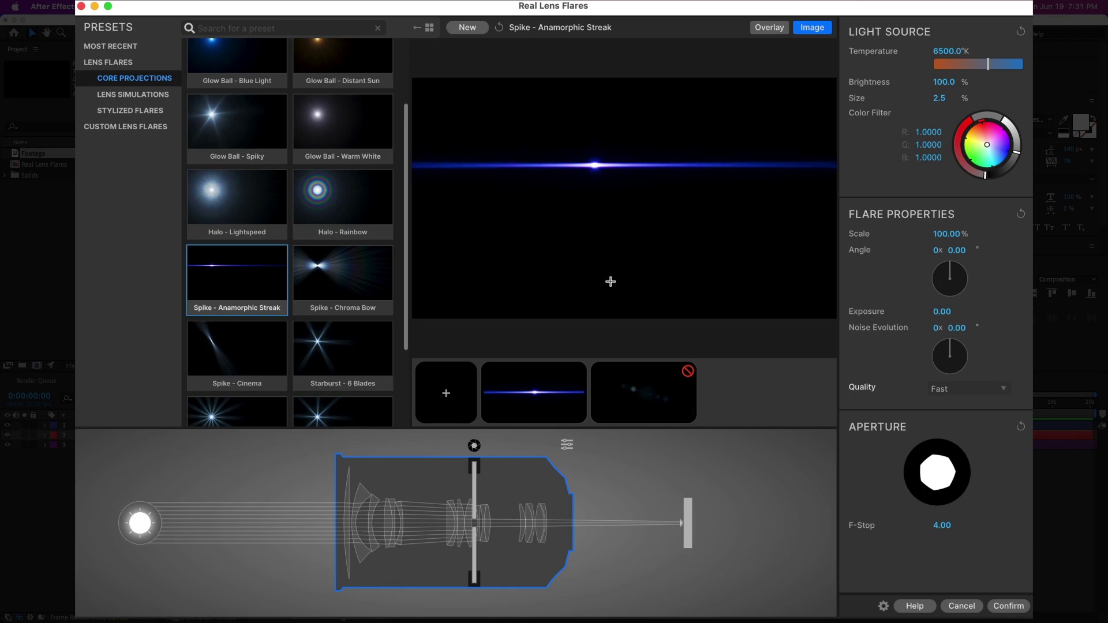
# Step: Give the single spike 264% Size and a white tint, then load Halo - Lightspeed
pyautogui.click(537, 398)
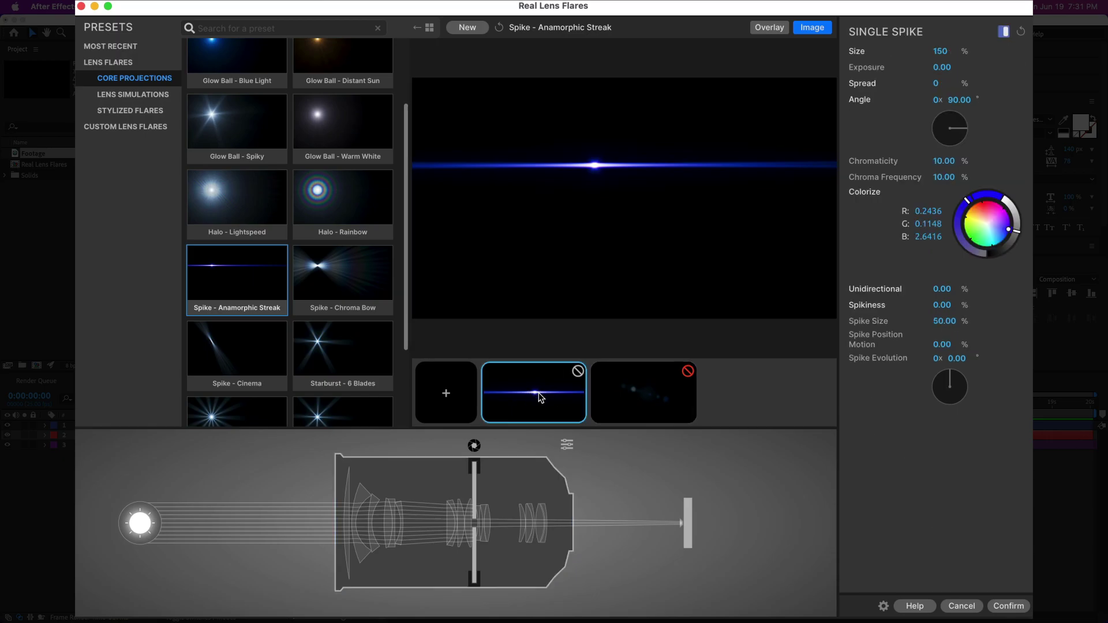
pyautogui.click(940, 51)
pyautogui.write('264')
pyautogui.press('Return')
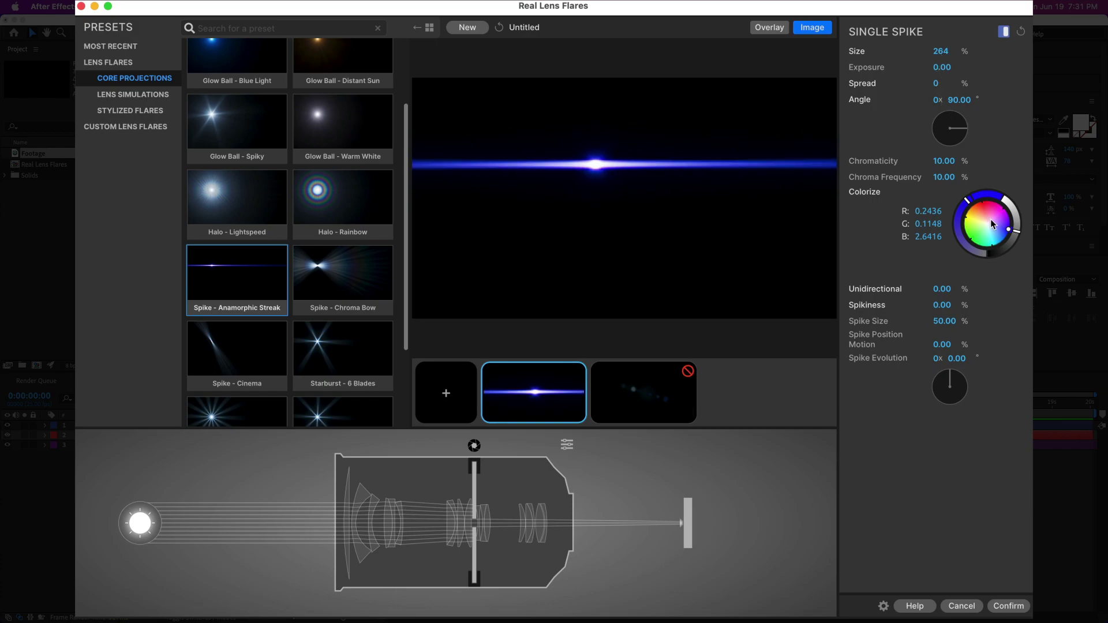
pyautogui.moveTo(990, 219); pyautogui.dragTo(985, 211)
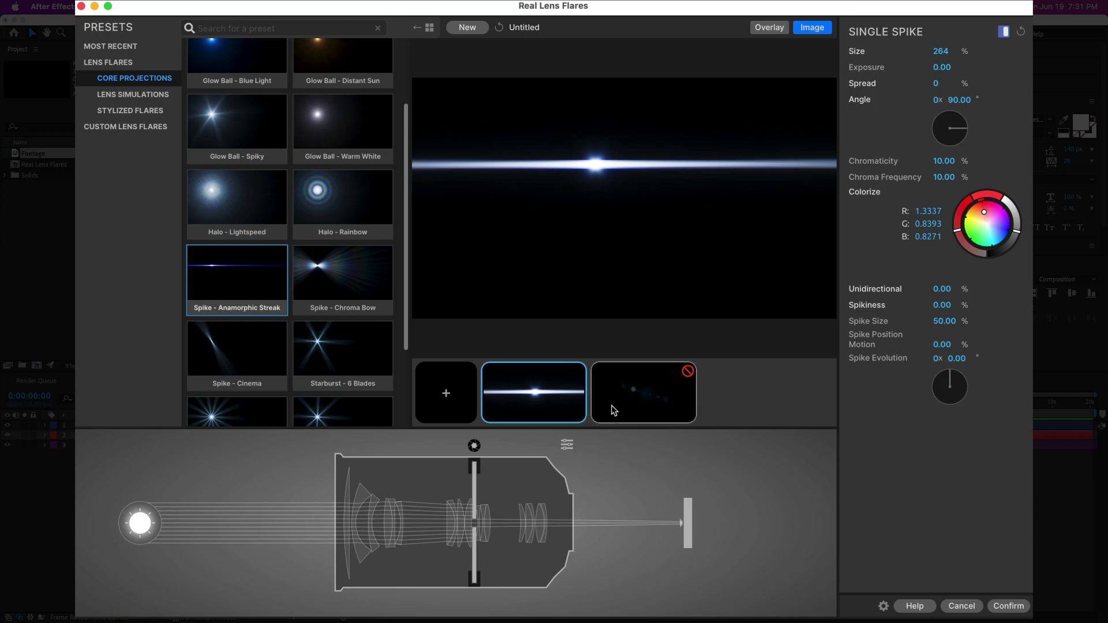
pyautogui.click(642, 404)
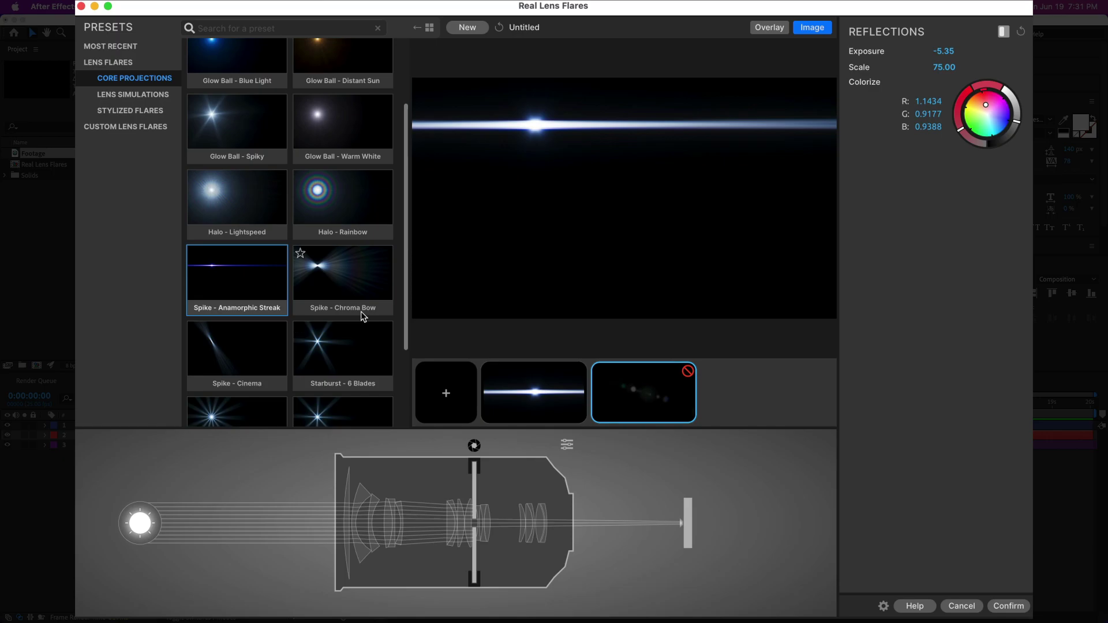
pyautogui.click(222, 207)
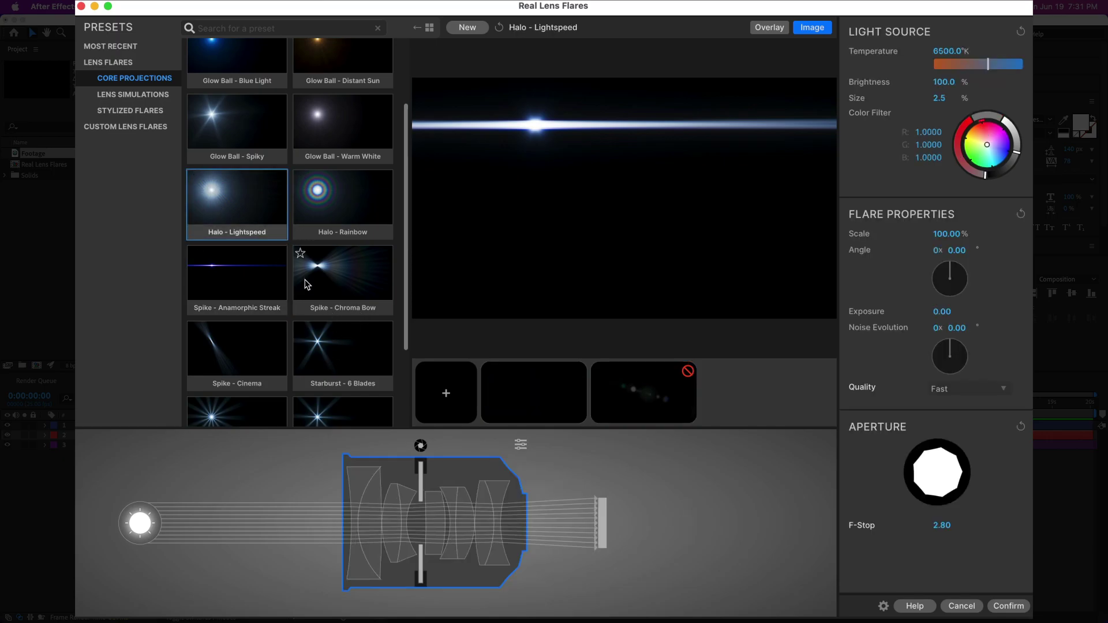
# Step: Place the Halo - Lightspeed flare and drag its light source toward the upper left
pyautogui.click(582, 157)
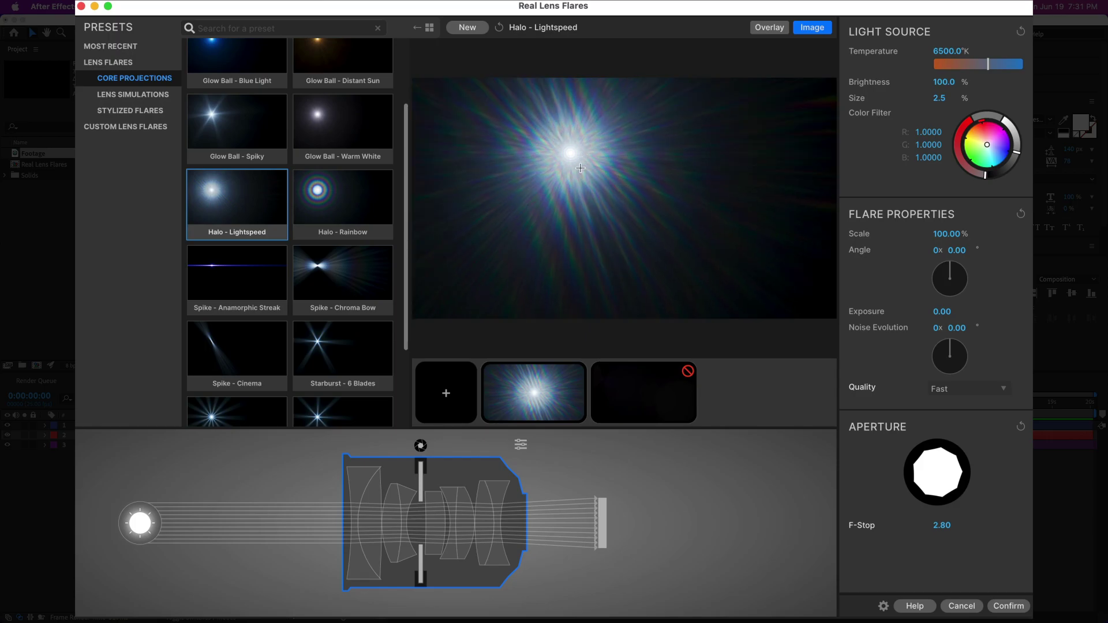
pyautogui.click(552, 382)
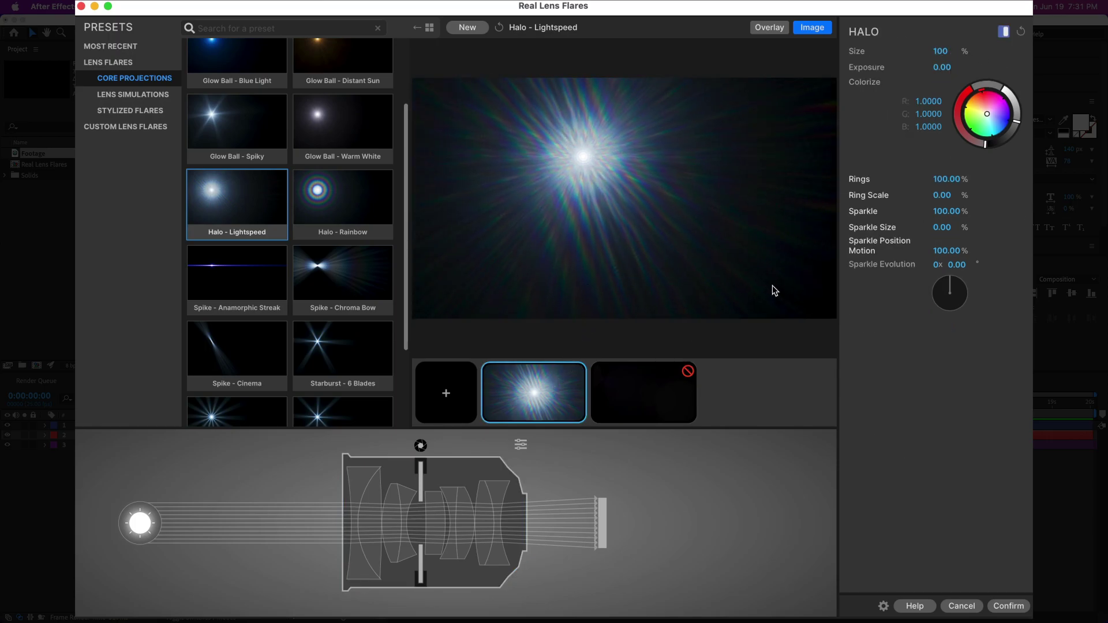
pyautogui.click(642, 392)
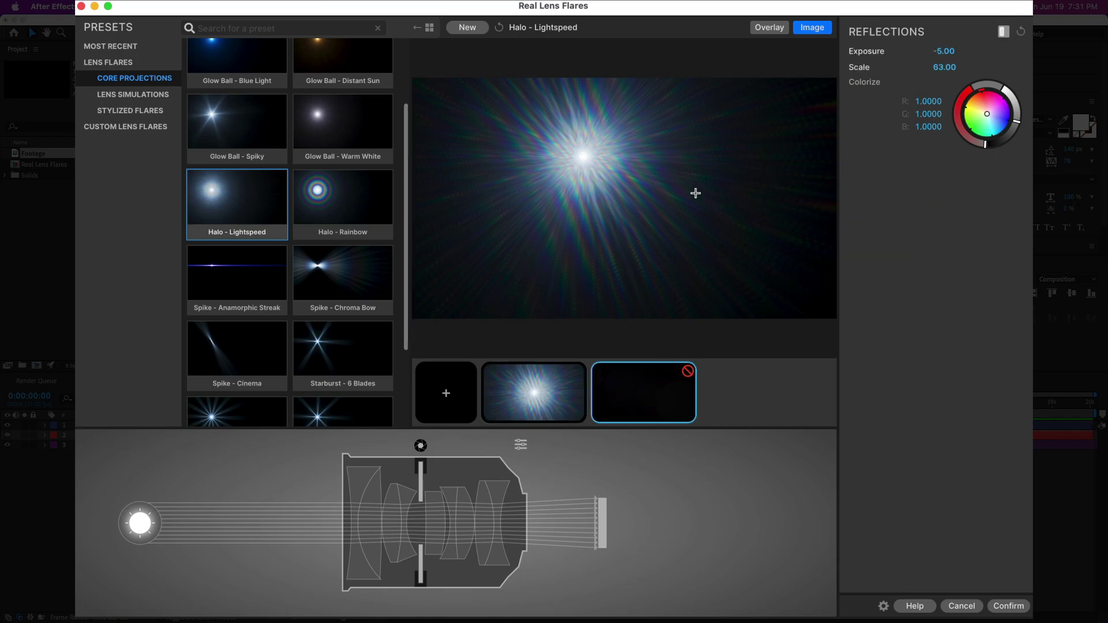
pyautogui.moveTo(695, 193); pyautogui.dragTo(508, 146)
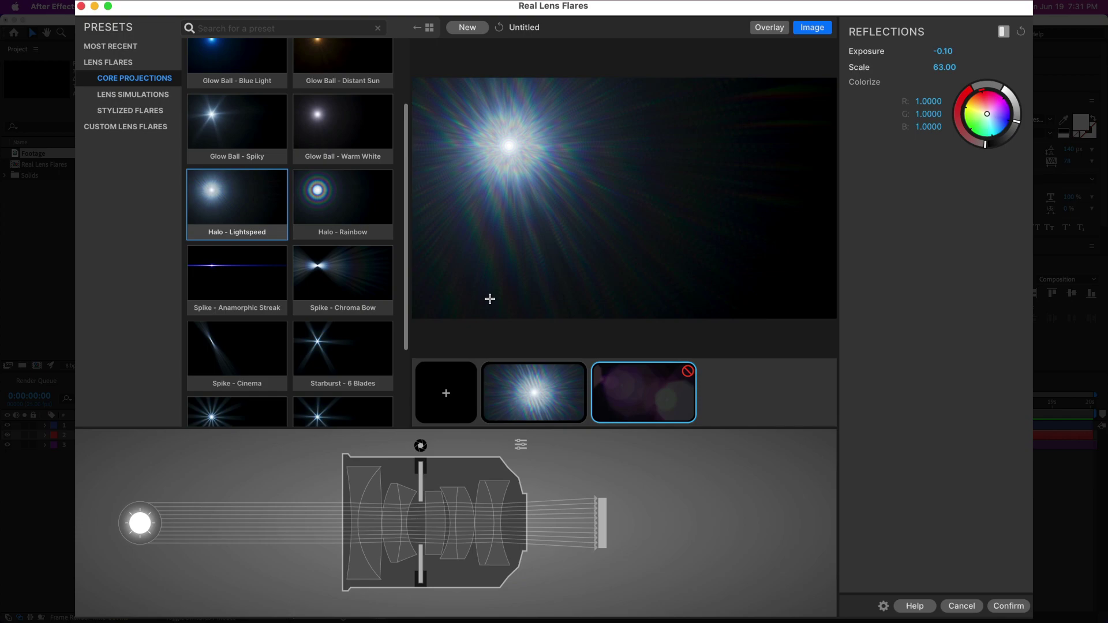
# Step: Add Gate Flare and Halo elements, enlarging the new halo to 232% Size
pyautogui.click(446, 393)
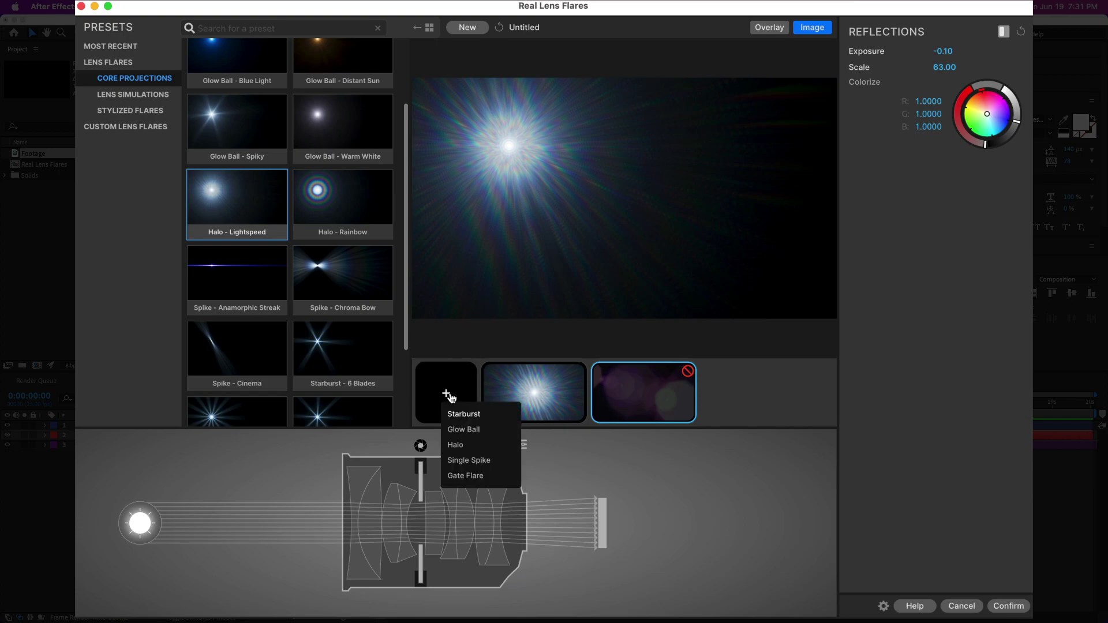
pyautogui.click(484, 479)
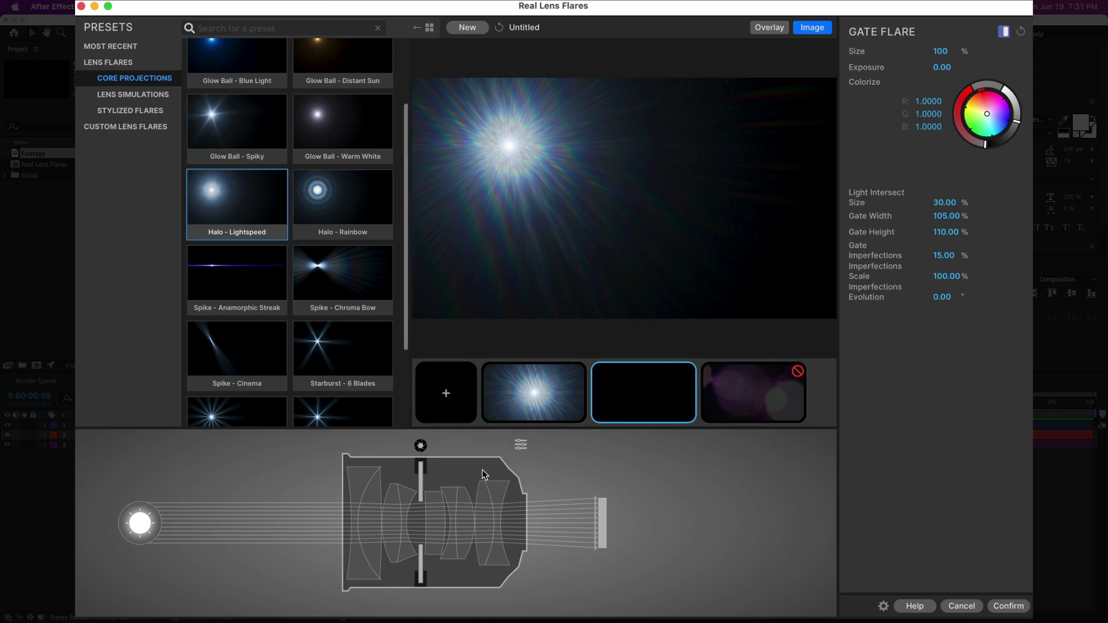
pyautogui.click(446, 393)
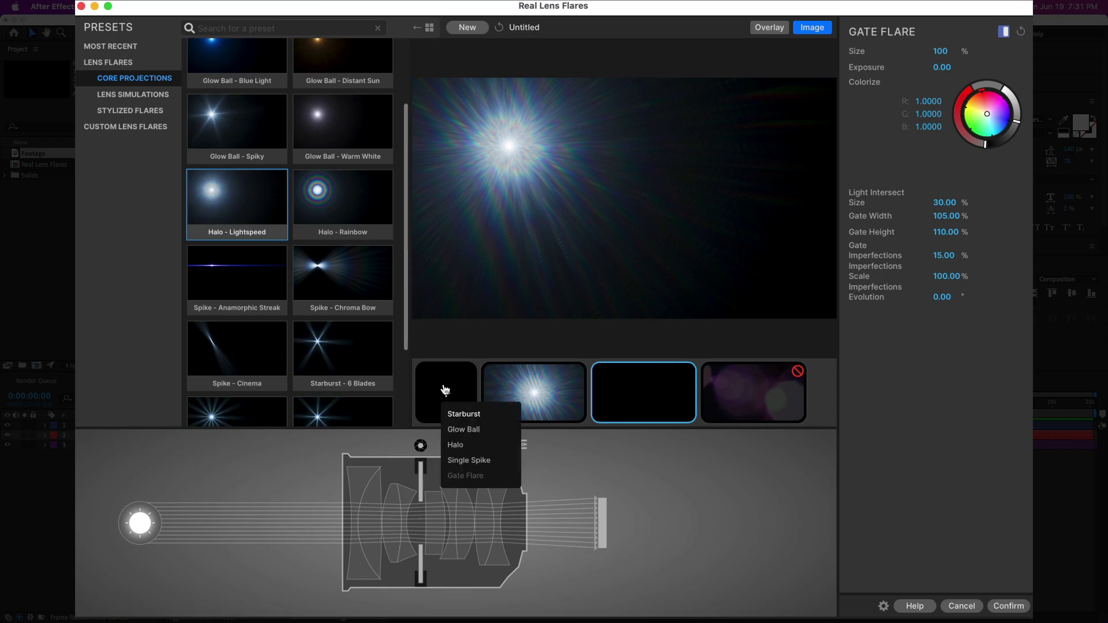
pyautogui.click(487, 446)
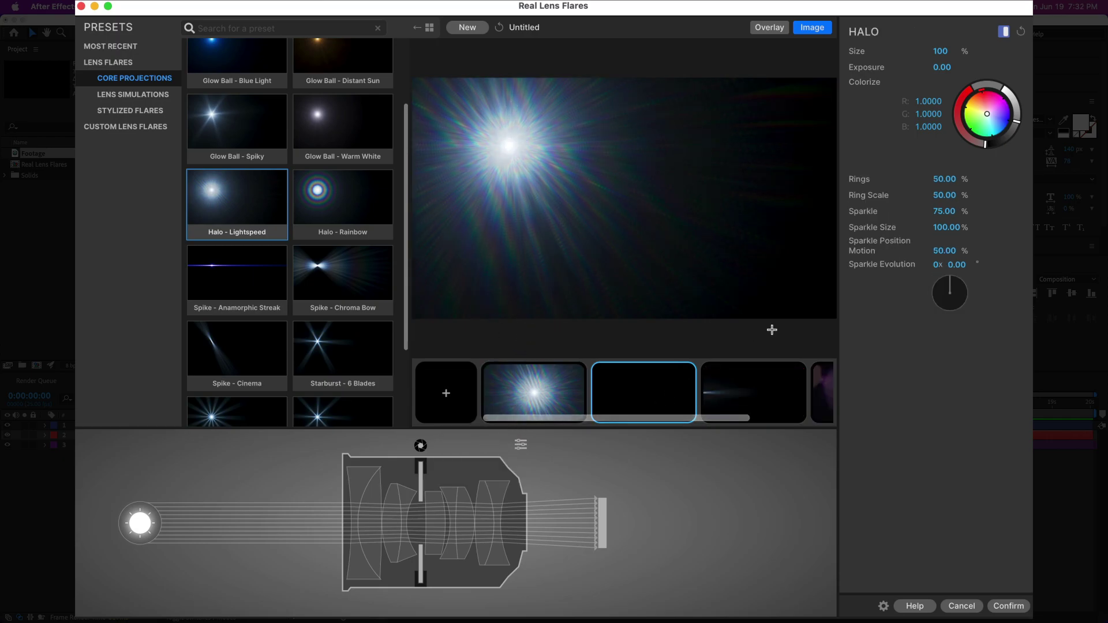
pyautogui.moveTo(940, 51); pyautogui.dragTo(981, 51)
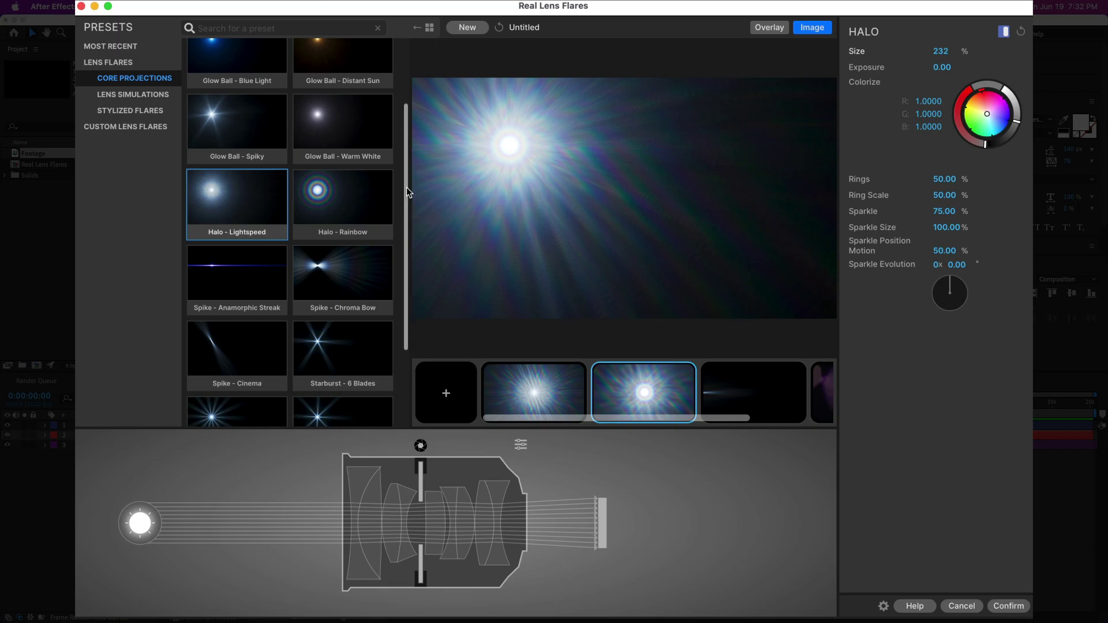
pyautogui.click(370, 521)
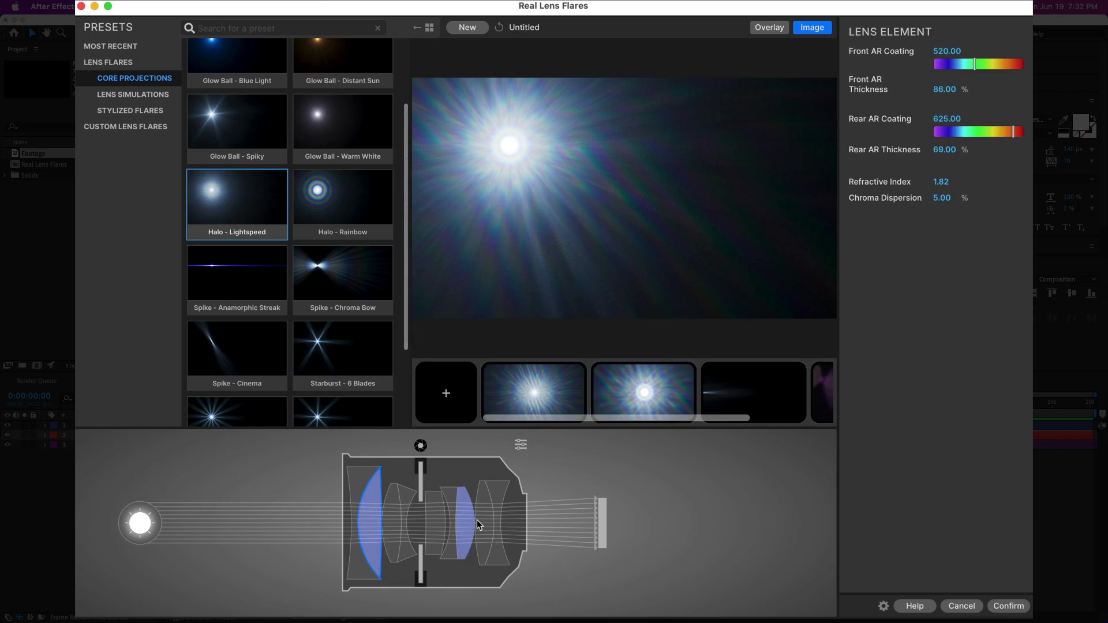
pyautogui.click(600, 528)
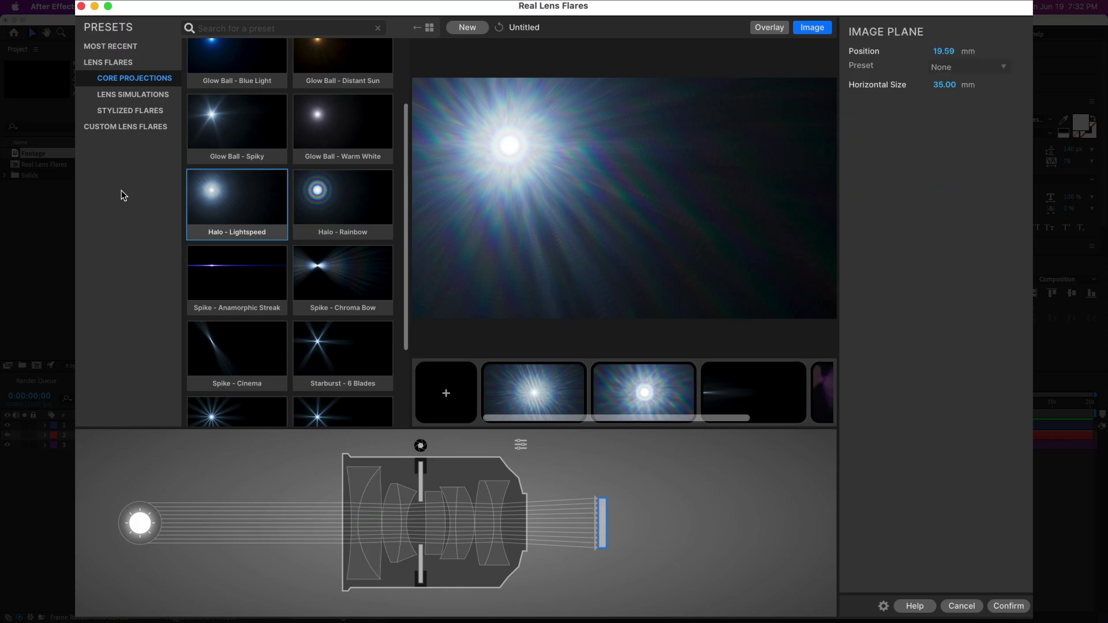
# Step: Load the Panavision Primo 15-40mm (28mm) lens simulation preset, which sets F-Stop 4.00
pyautogui.click(122, 95)
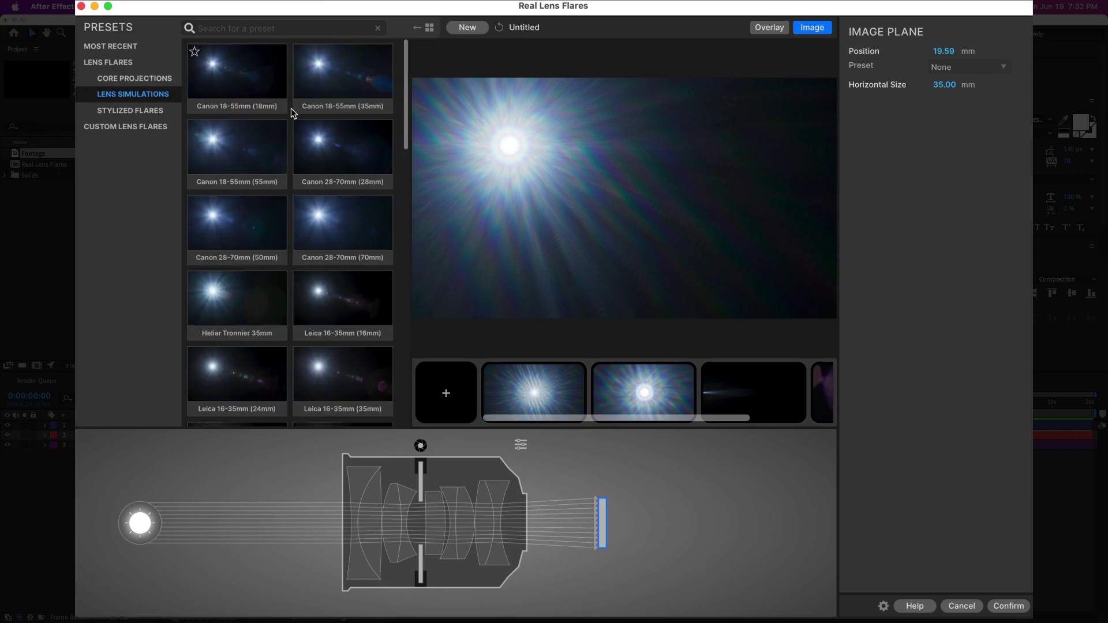
pyautogui.moveTo(406, 112)
pyautogui.mouseDown()
pyautogui.moveTo(406, 140)
pyautogui.moveTo(406, 103)
pyautogui.mouseUp()
pyautogui.scroll(-5, 338, 213)
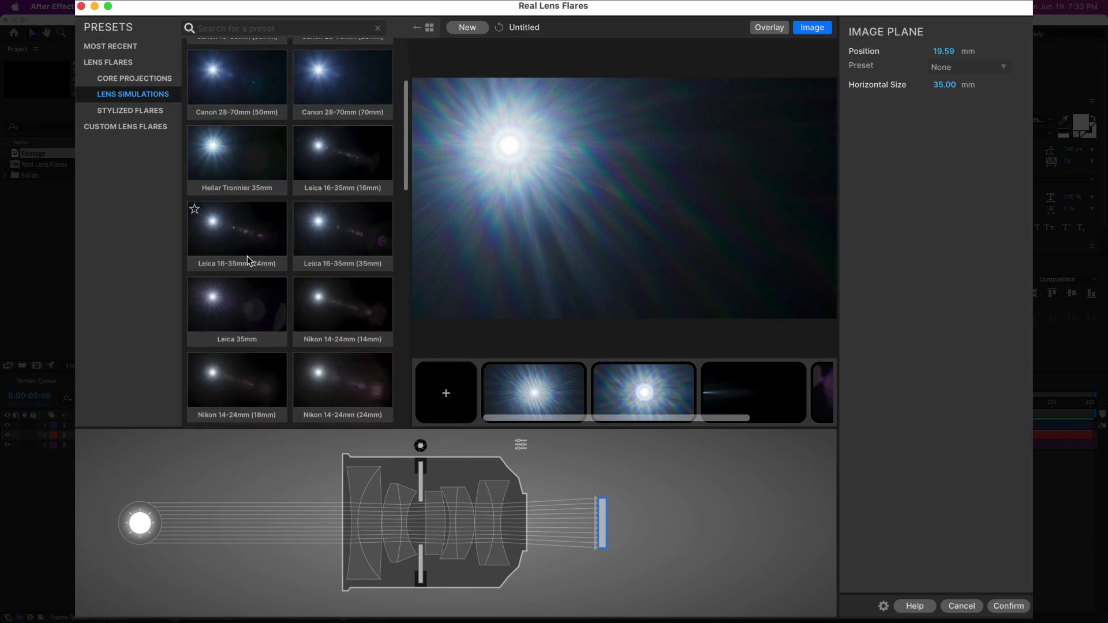
pyautogui.scroll(-10, 240, 335)
pyautogui.moveTo(240, 329)
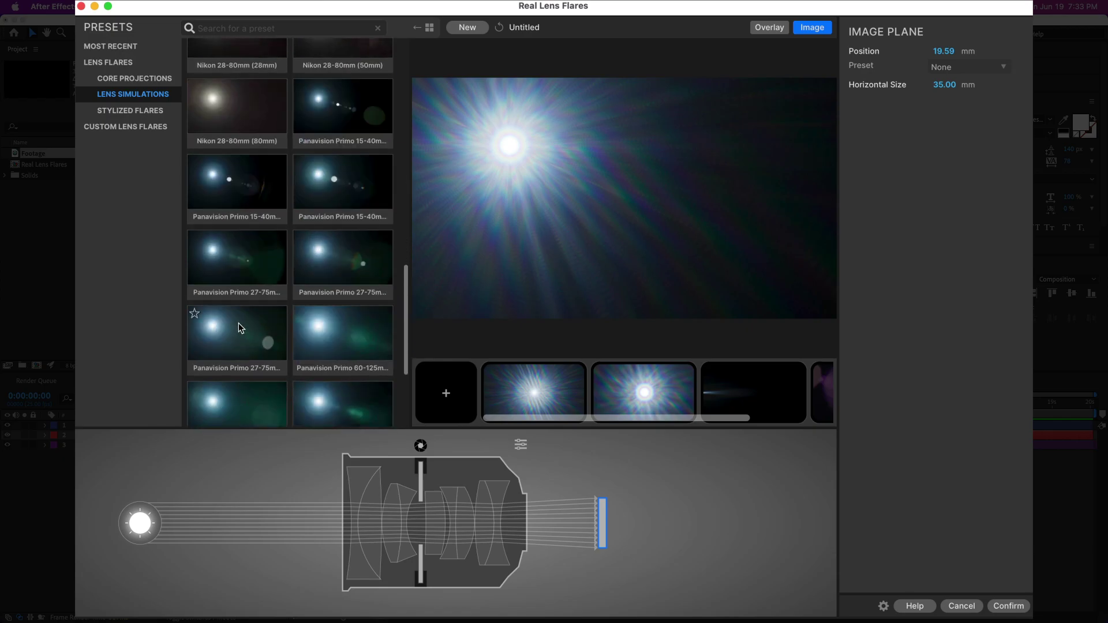
pyautogui.click(235, 202)
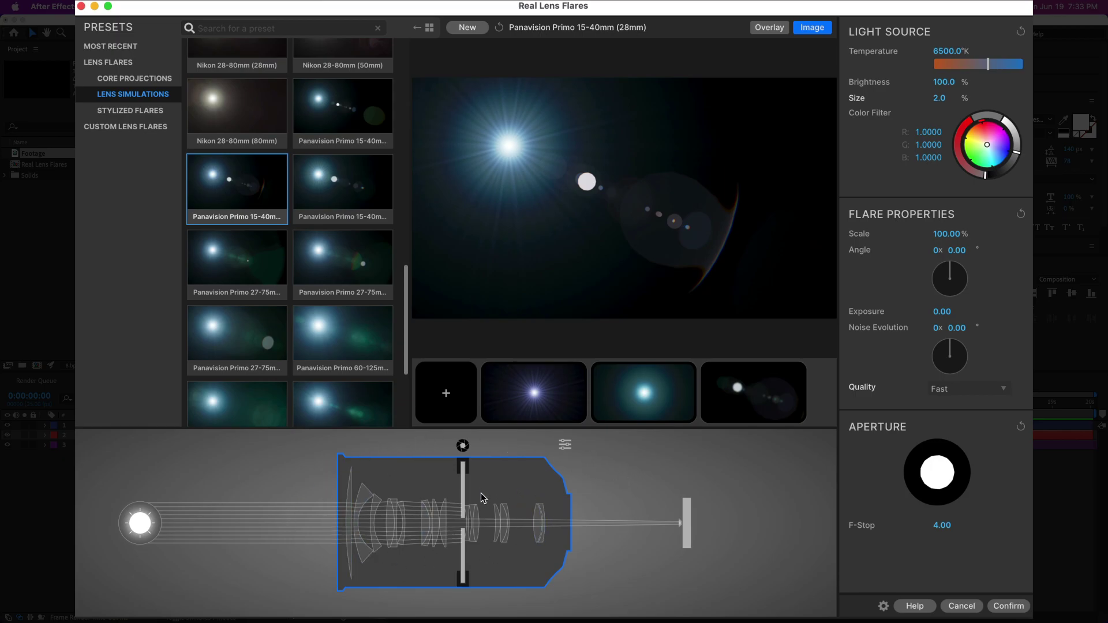
# Step: Switch the flare to the Nikon 28-80mm (80mm) preset (F-Stop 2.80, Size 5.7) and list Stylized Flares
pyautogui.click(474, 127)
pyautogui.moveTo(407, 366); pyautogui.dragTo(406, 293)
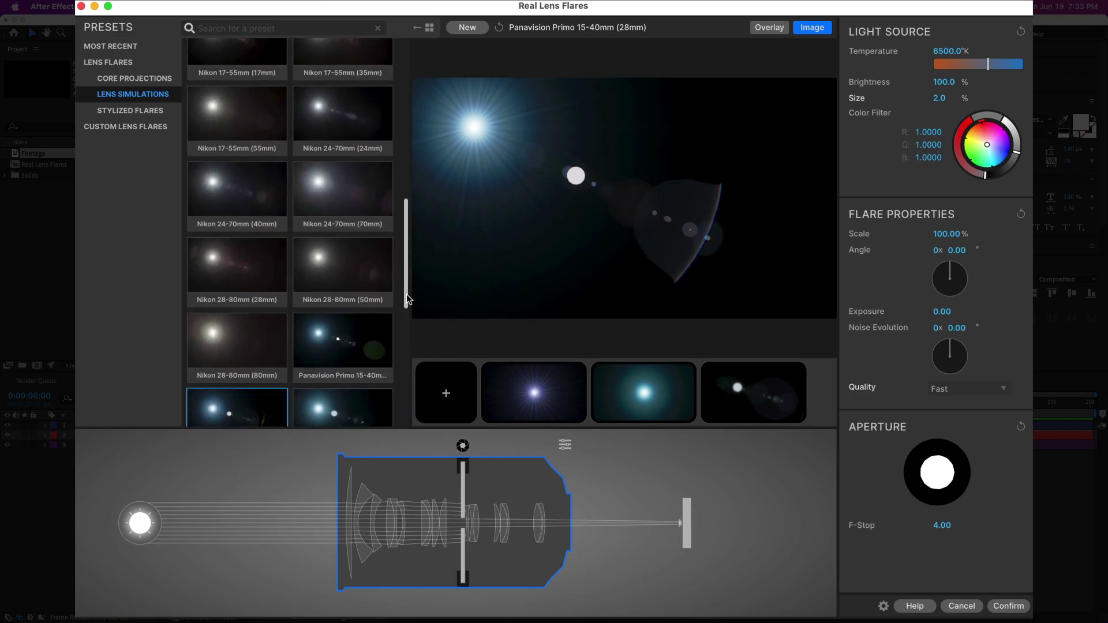
pyautogui.click(247, 323)
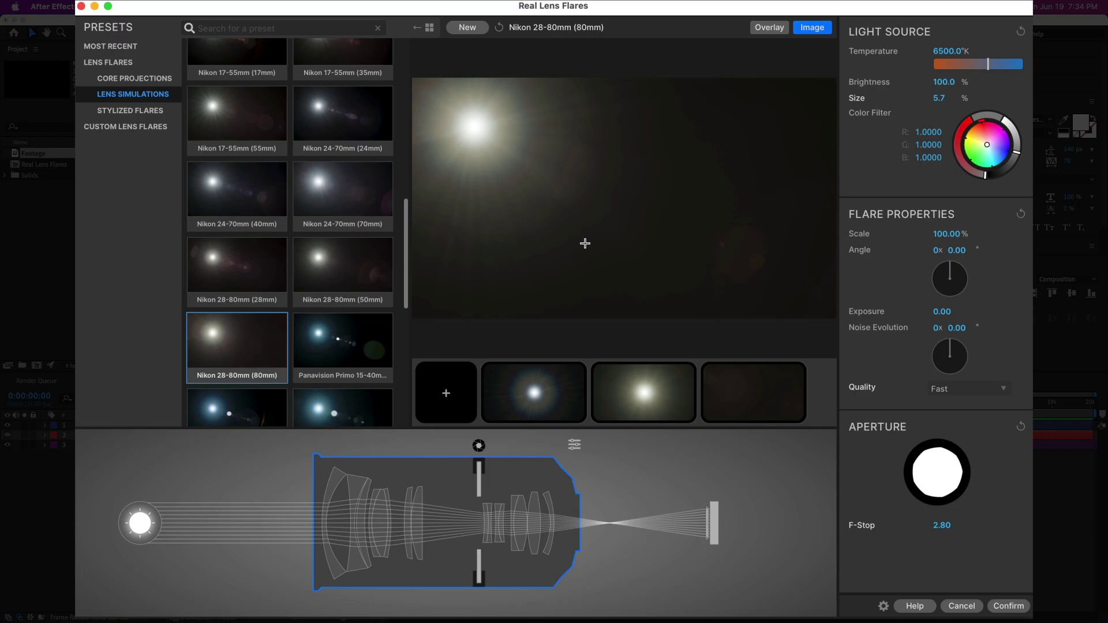
pyautogui.click(142, 111)
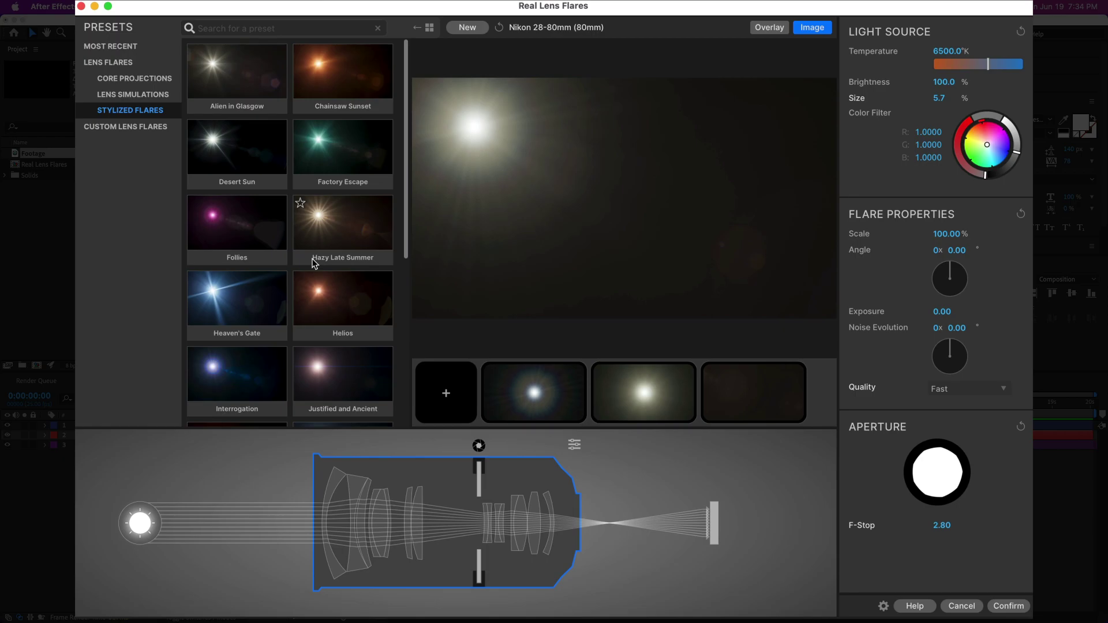
# Step: Apply the Justified and Ancient stylized flare and move its light source up and right of centre
pyautogui.scroll(-4, 315, 263)
pyautogui.click(339, 276)
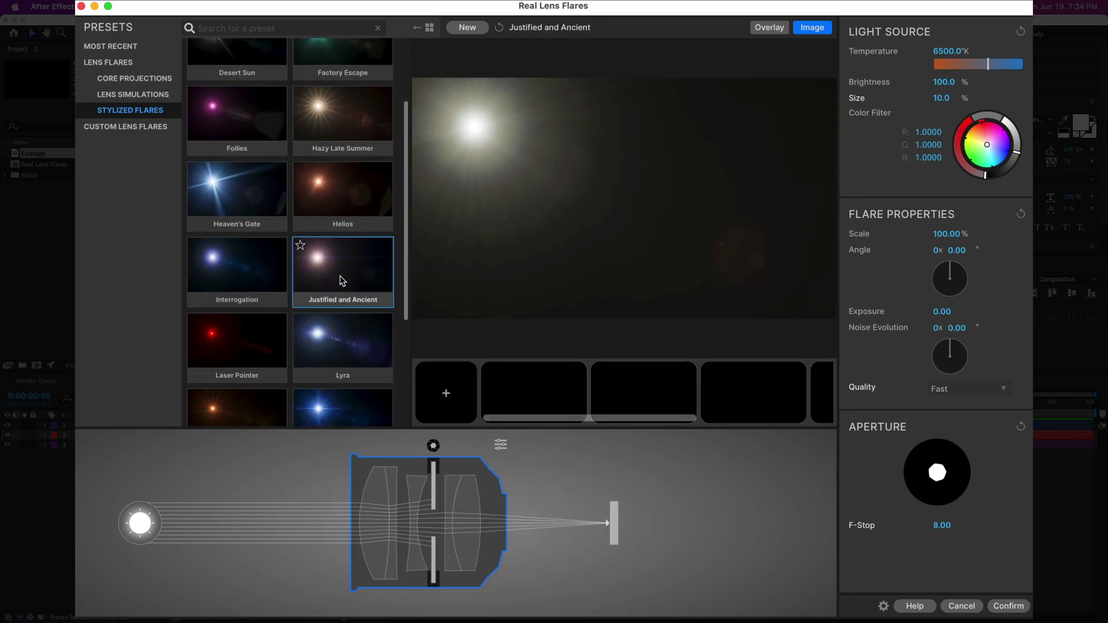
pyautogui.moveTo(480, 126); pyautogui.dragTo(546, 165)
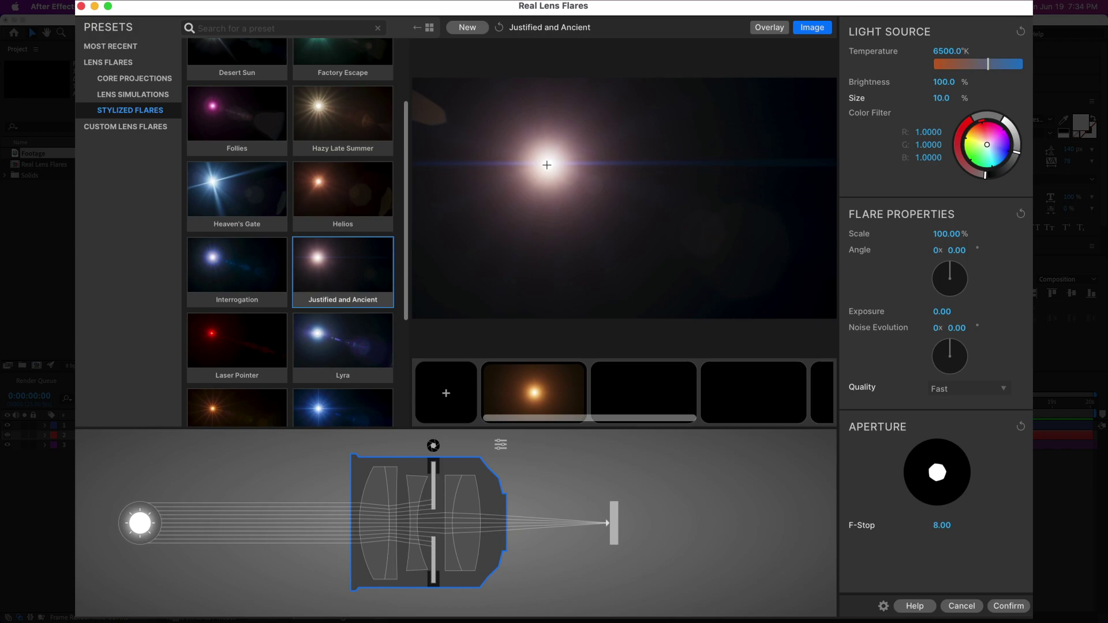
pyautogui.moveTo(547, 165); pyautogui.dragTo(581, 136)
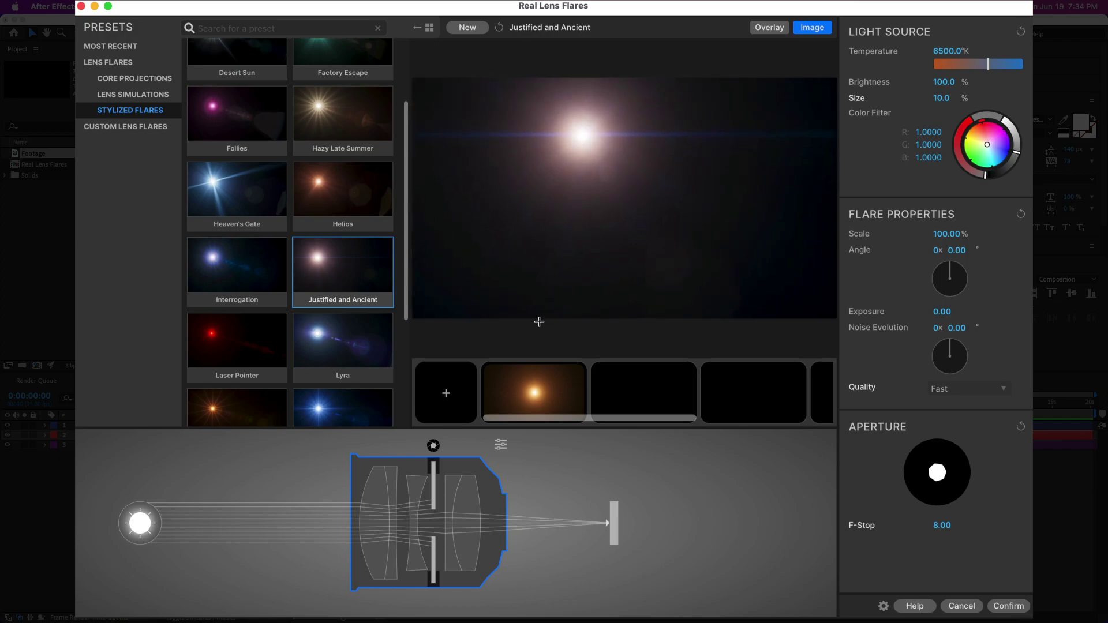
# Step: Open the Glowball element's settings, showing Size 15% and Exposure 2.75
pyautogui.moveTo(539, 416); pyautogui.dragTo(614, 393)
pyautogui.click(614, 392)
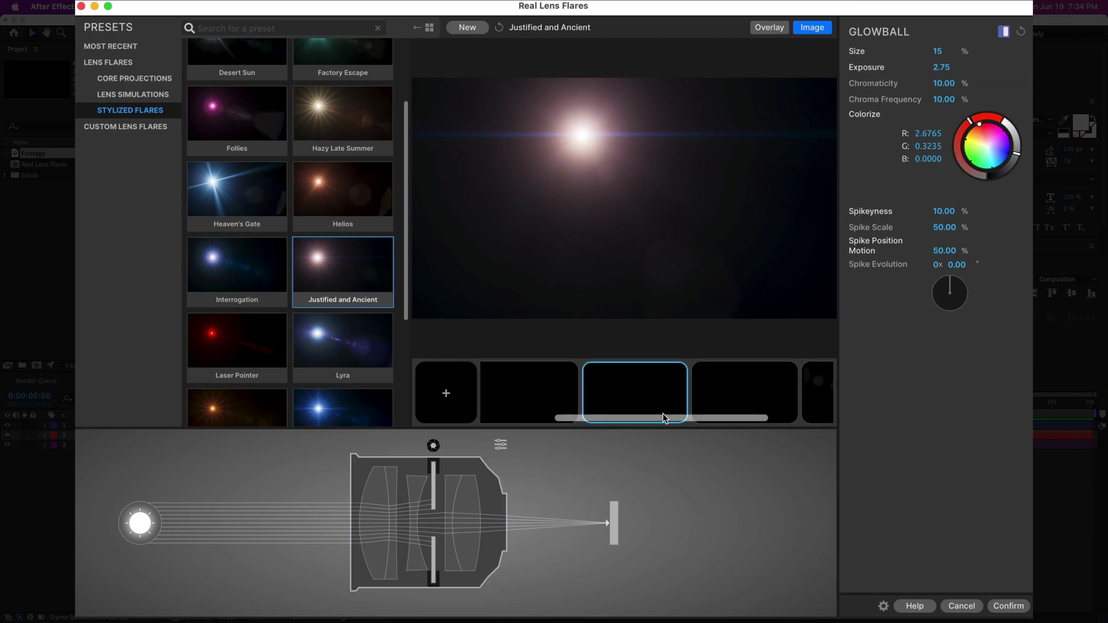
pyautogui.hscroll(-3, 492, 408)
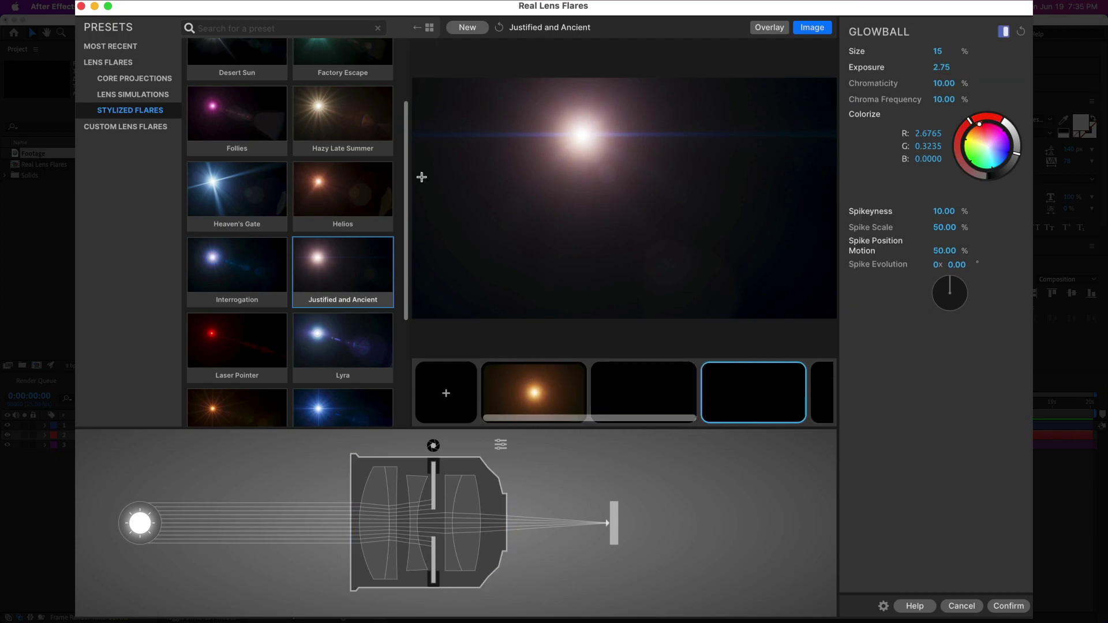
pyautogui.click(134, 96)
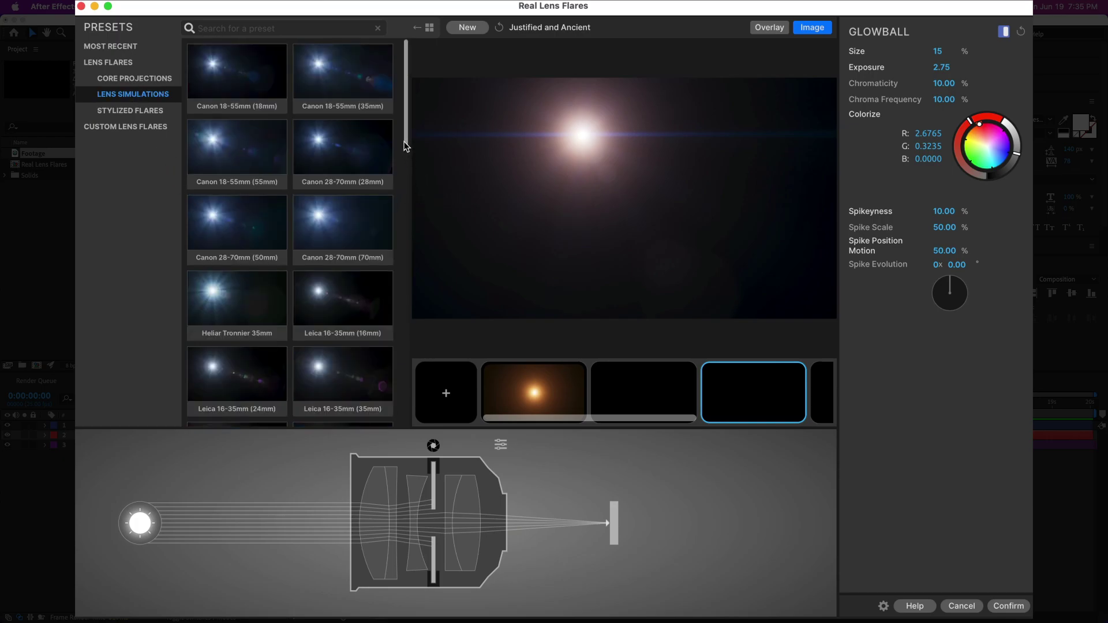
# Step: Browse the Core Projections and Lens Simulations preset categories, switching back and forth between them
pyautogui.moveTo(407, 149); pyautogui.dragTo(403, 237)
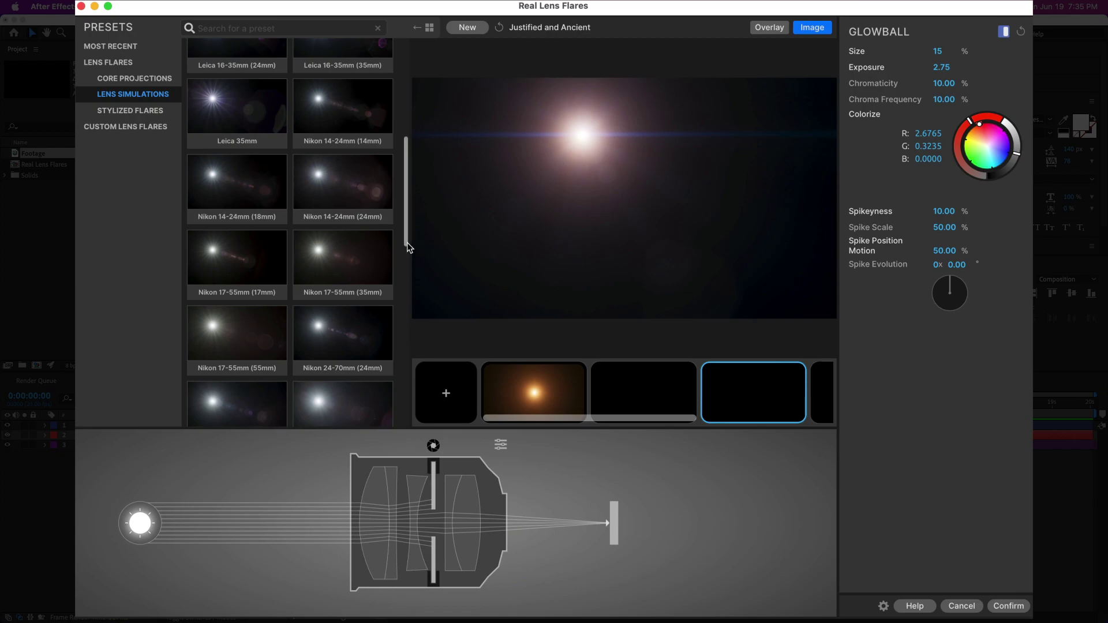
pyautogui.moveTo(406, 241); pyautogui.dragTo(408, 135)
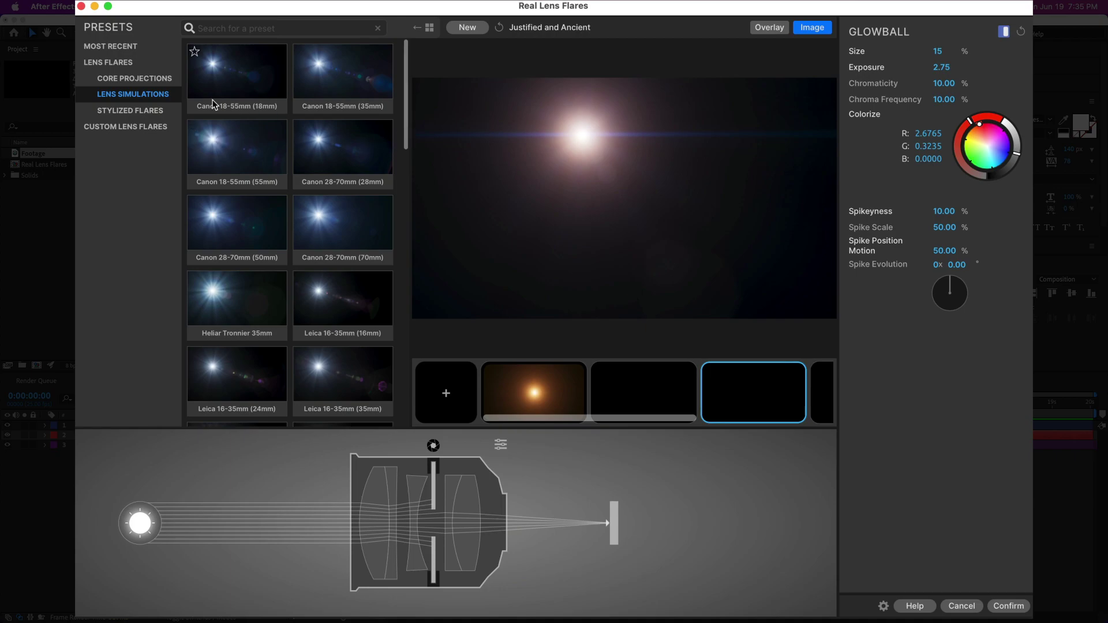
pyautogui.click(140, 80)
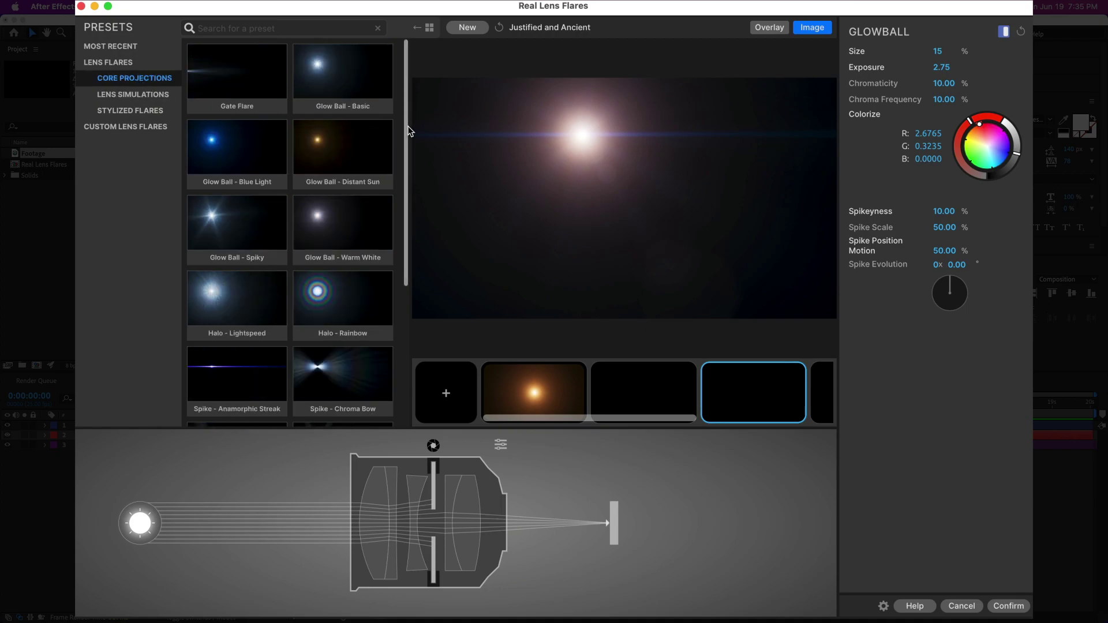
pyautogui.moveTo(406, 136); pyautogui.dragTo(390, 265)
pyautogui.click(143, 97)
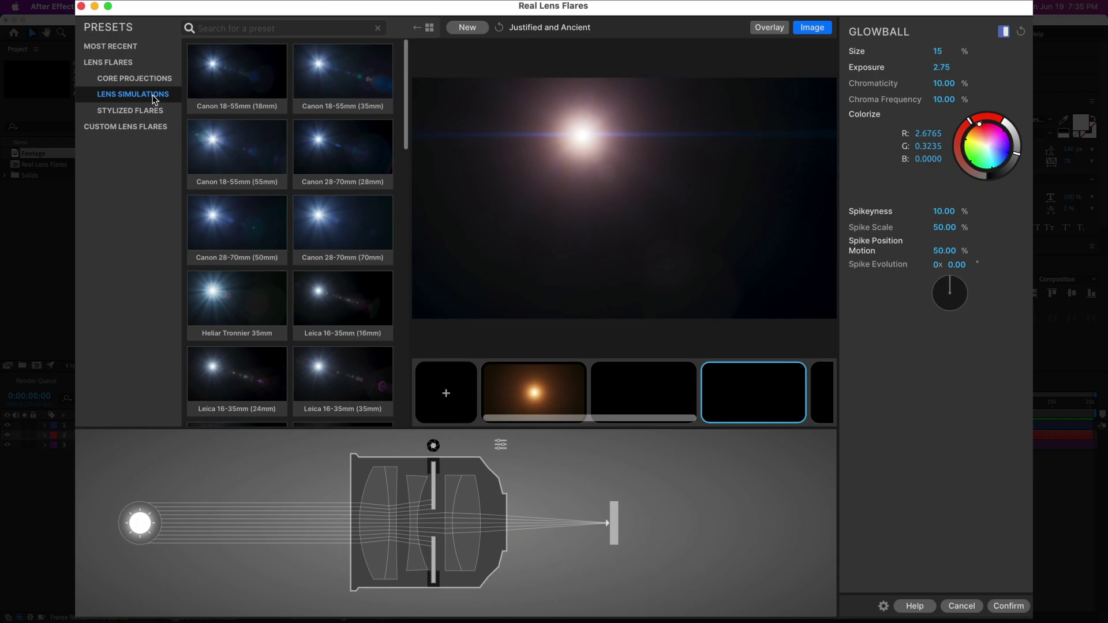
pyautogui.click(148, 81)
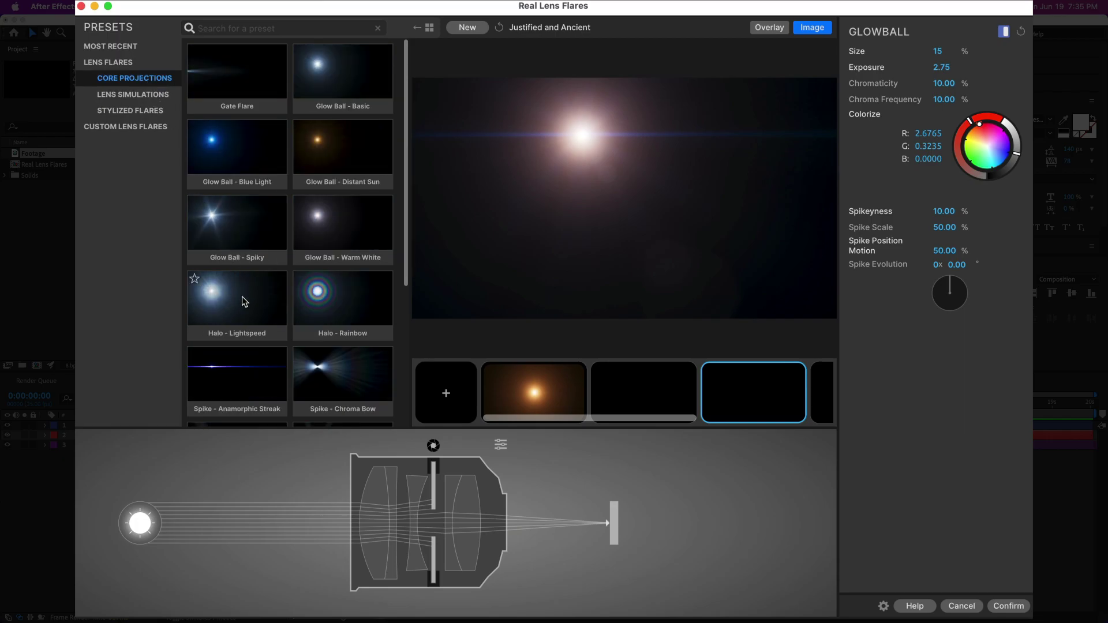
pyautogui.click(133, 96)
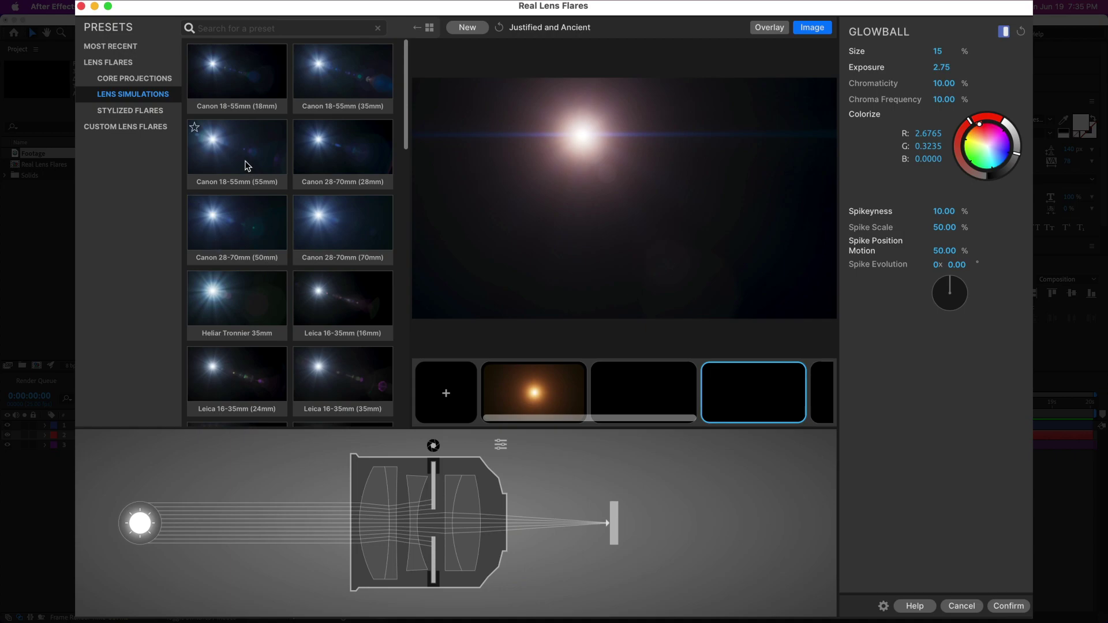
pyautogui.scroll(-2, 406, 116)
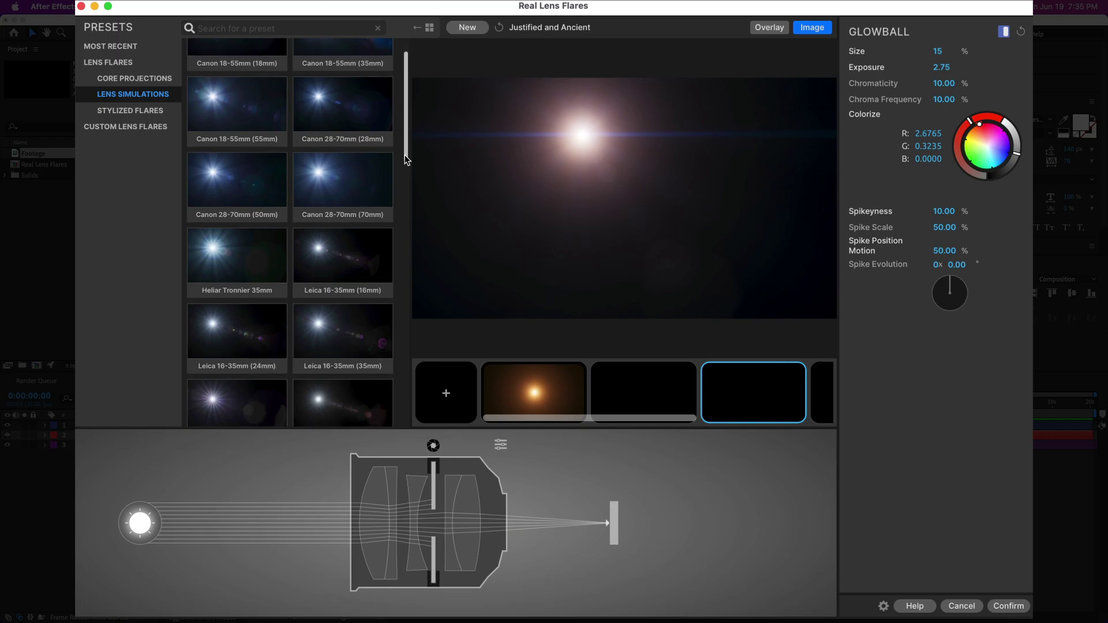
pyautogui.scroll(2, 404, 155)
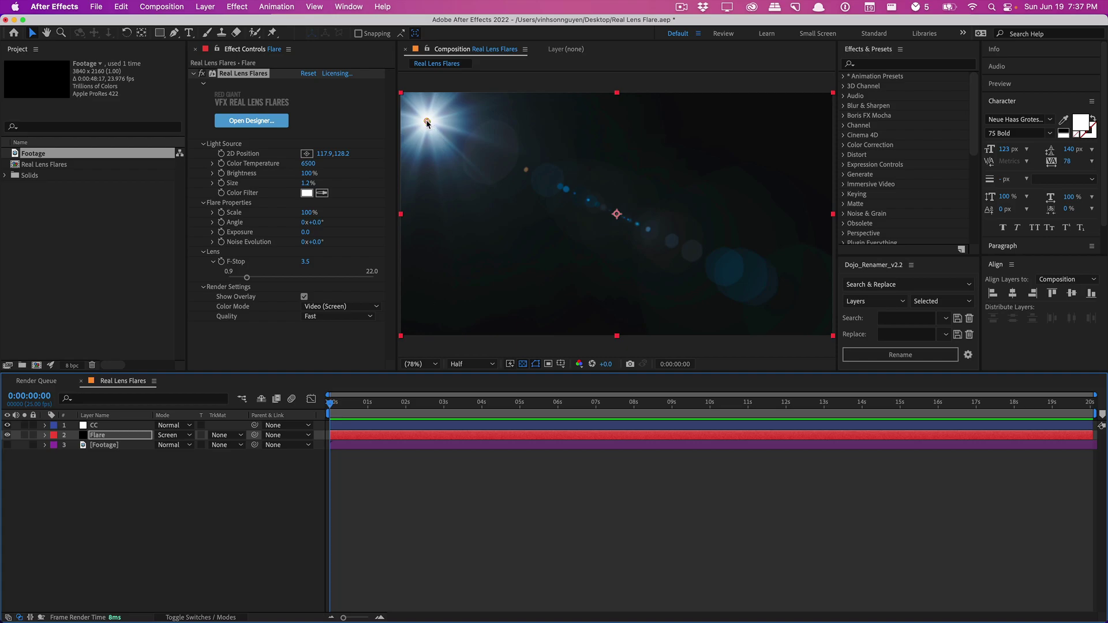
# Step: Move the flare's light source to the upper right and set its Brightness to 81%
pyautogui.moveTo(427, 123); pyautogui.dragTo(709, 136)
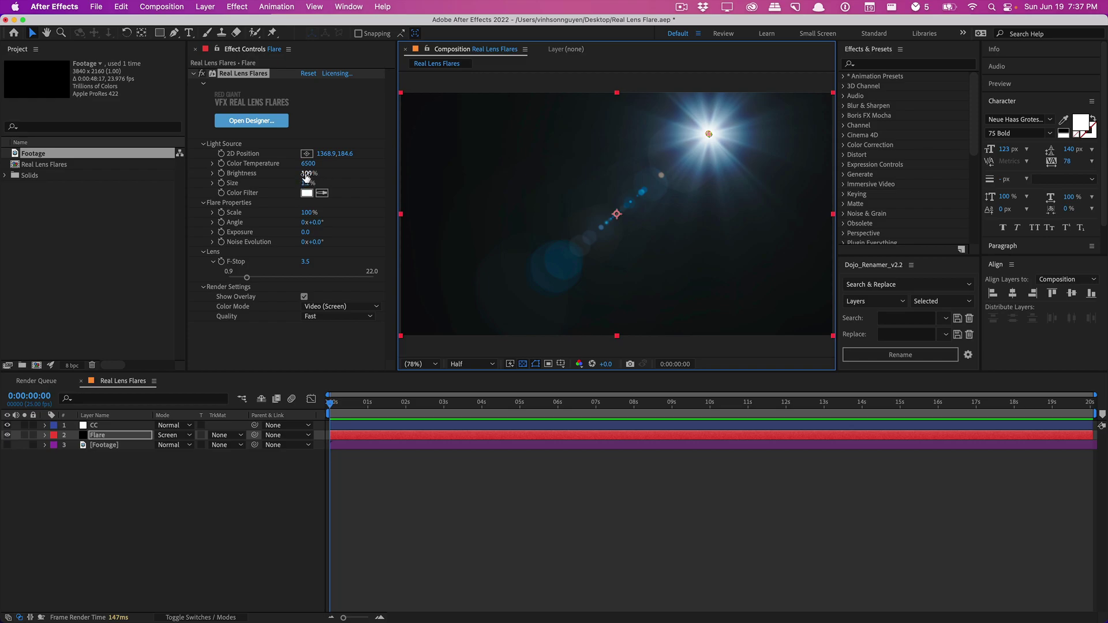
pyautogui.moveTo(306, 176); pyautogui.dragTo(262, 173)
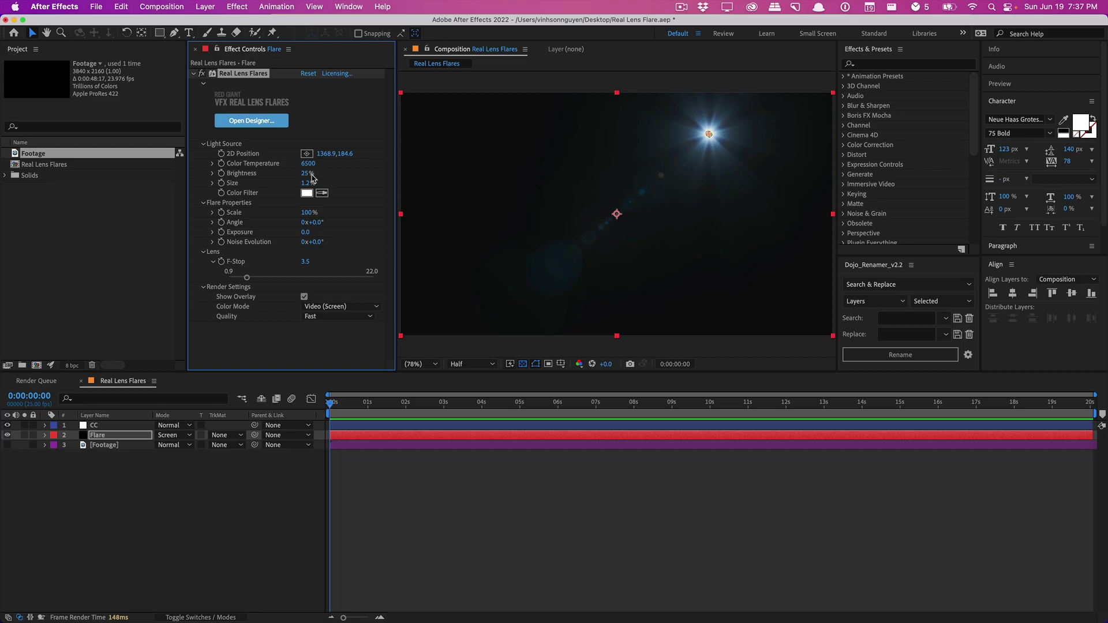
pyautogui.moveTo(304, 174); pyautogui.dragTo(744, 149)
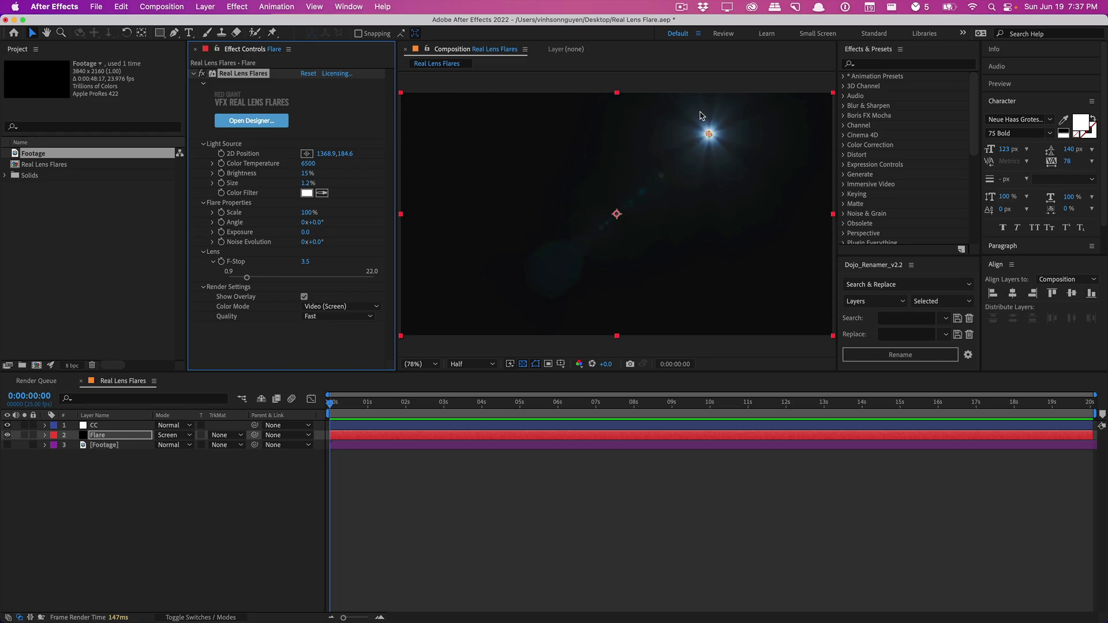
pyautogui.moveTo(307, 174); pyautogui.dragTo(333, 164)
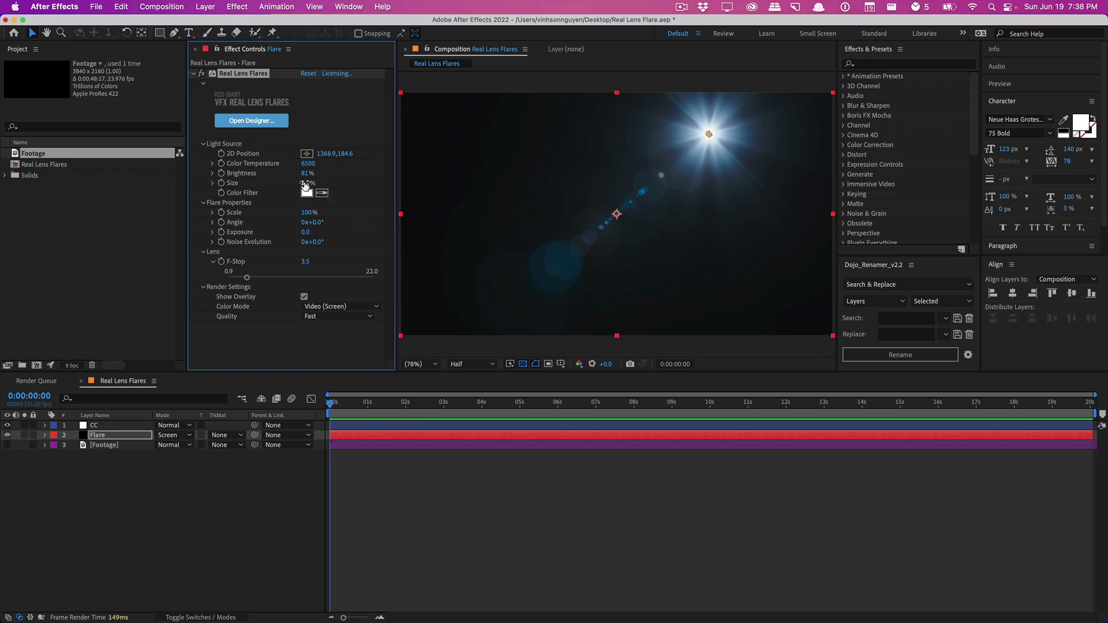
# Step: Shrink the flare's Size to 0.9% and set its Exposure to 0.4
pyautogui.moveTo(306, 183); pyautogui.dragTo(303, 183)
pyautogui.moveTo(305, 233); pyautogui.dragTo(293, 234)
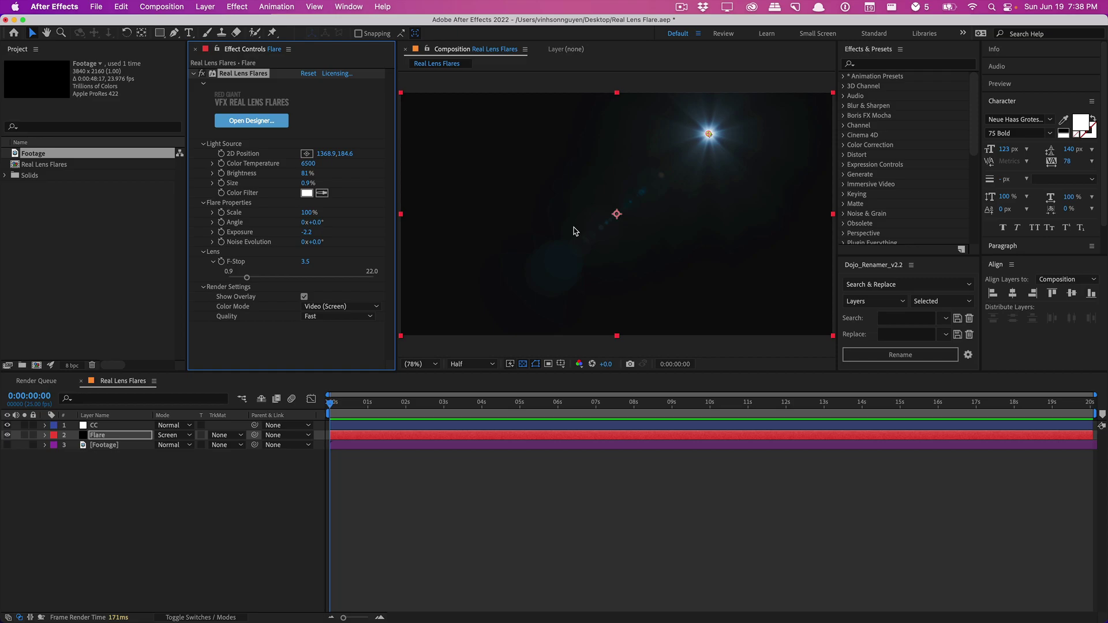
pyautogui.moveTo(306, 233); pyautogui.dragTo(321, 230)
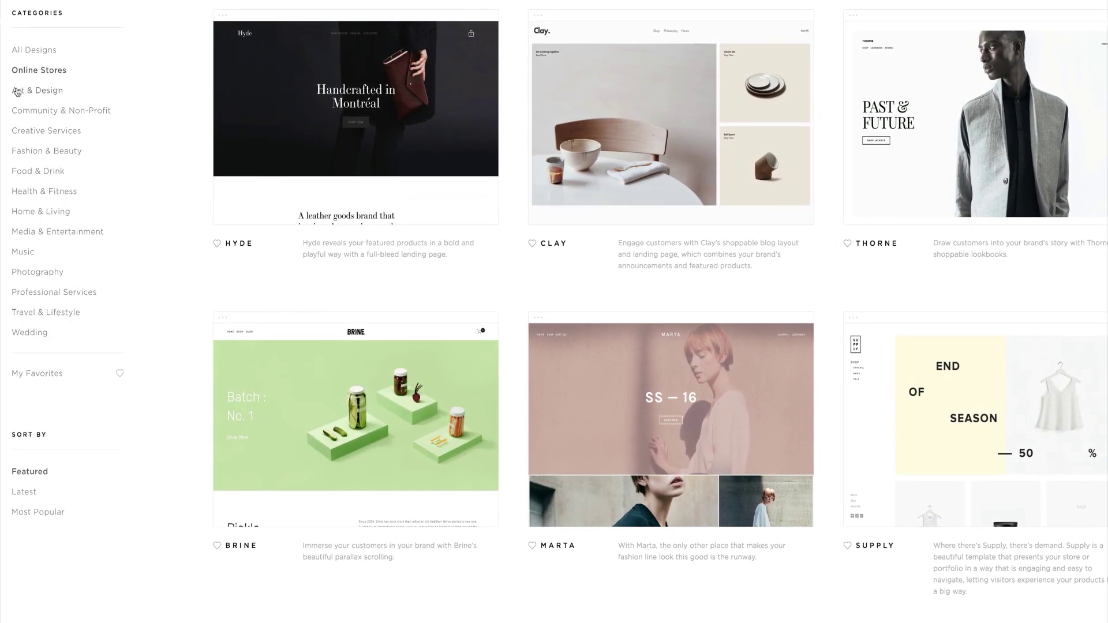
# Step: Filter templates to Art & Design, then set the Bedford template's Banner Button Color to dark grey
pyautogui.click(17, 90)
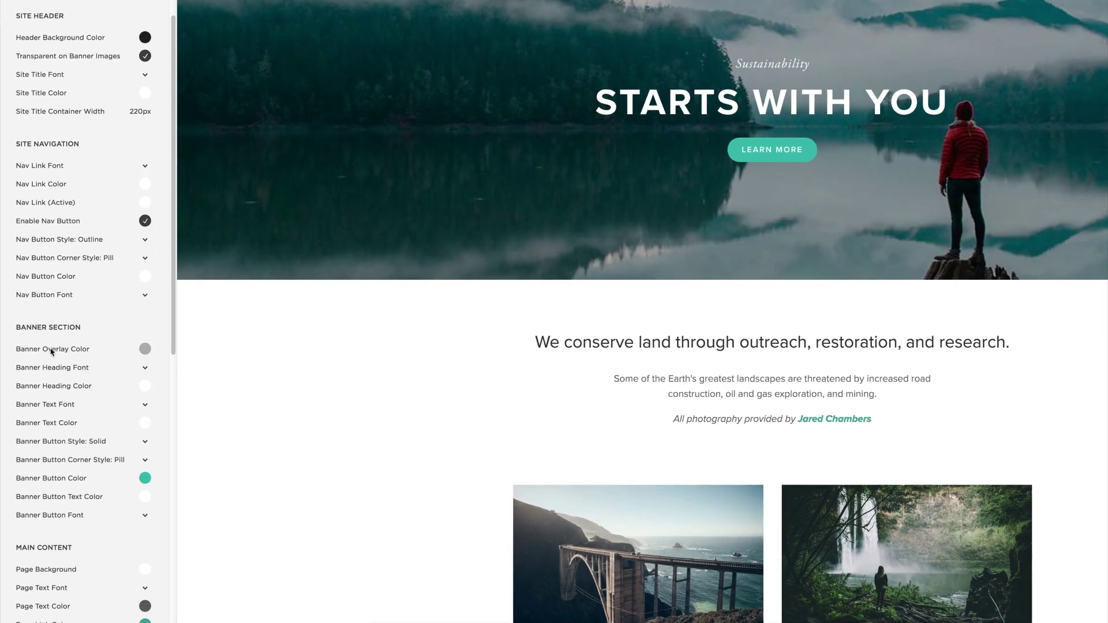
pyautogui.scroll(-3, 51, 350)
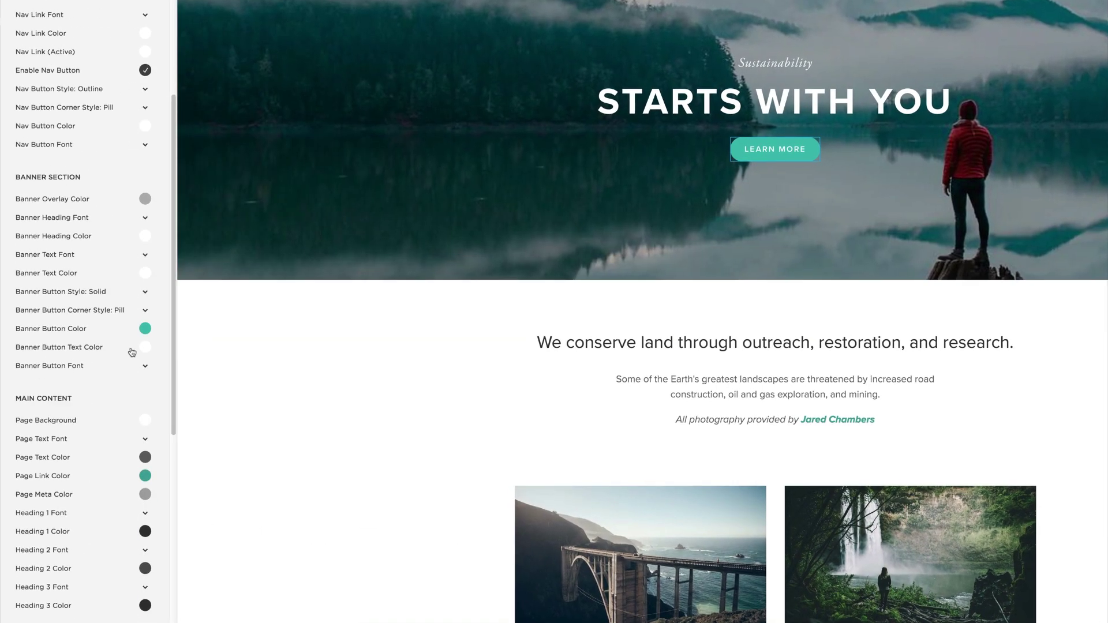
pyautogui.click(145, 328)
pyautogui.moveTo(78, 255); pyautogui.dragTo(94, 254)
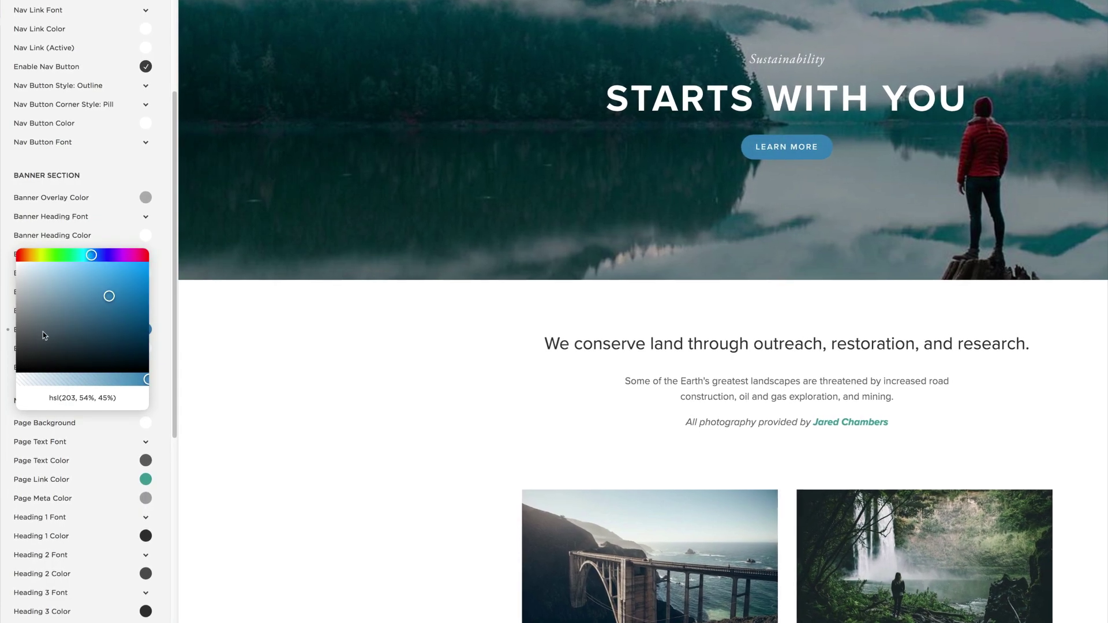
pyautogui.moveTo(35, 325); pyautogui.dragTo(27, 337)
pyautogui.click(168, 425)
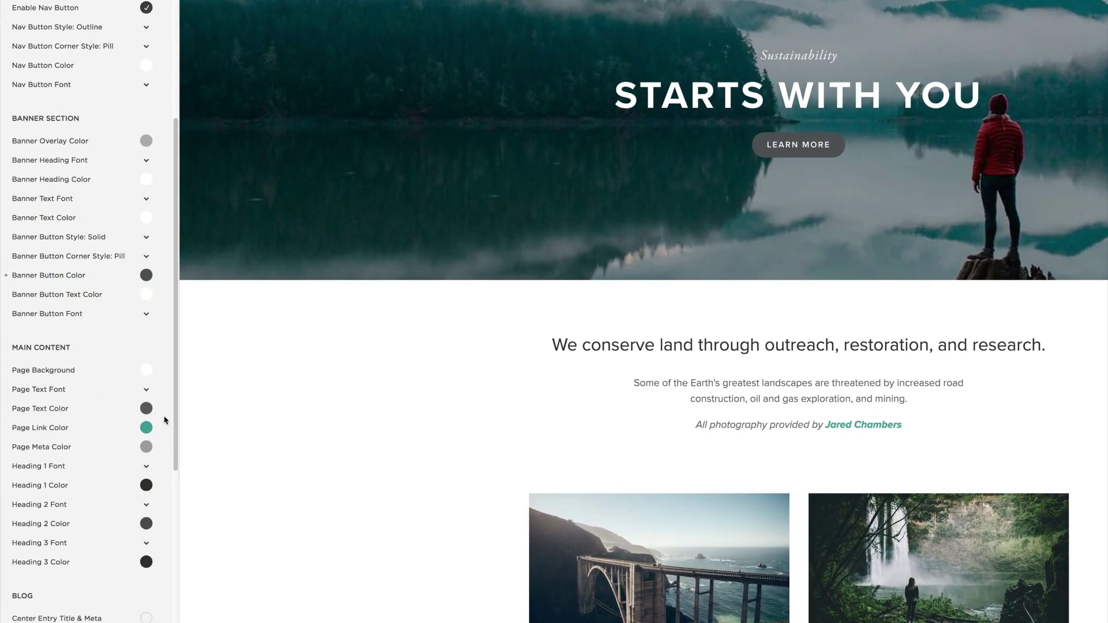